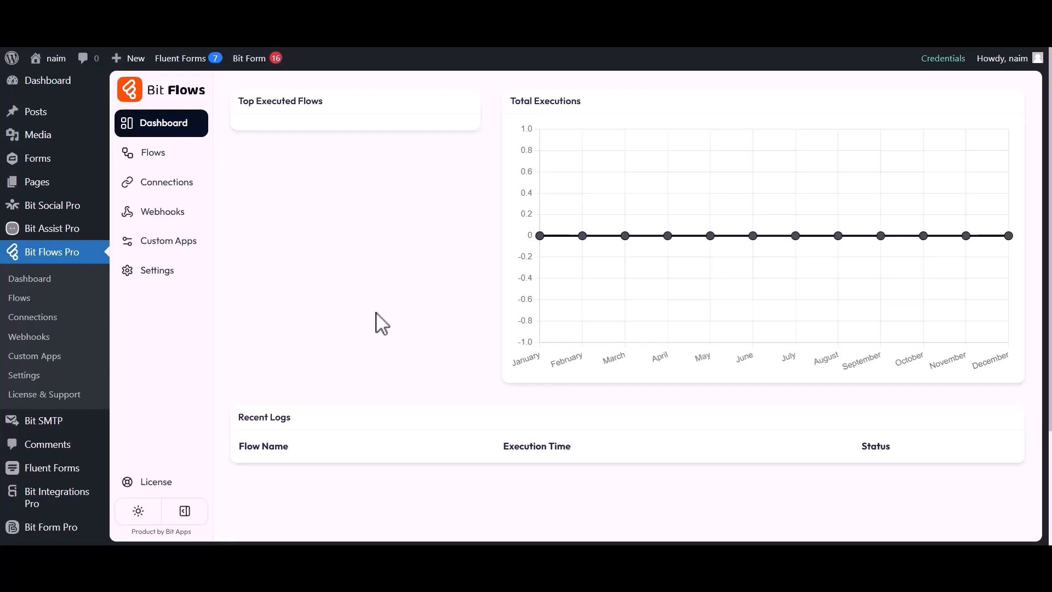
Step: Create a blank flow titled 'Gravity Forms to Google Sheet' from the Flows list
{"action": "left_click", "coordinate": [159, 156]}
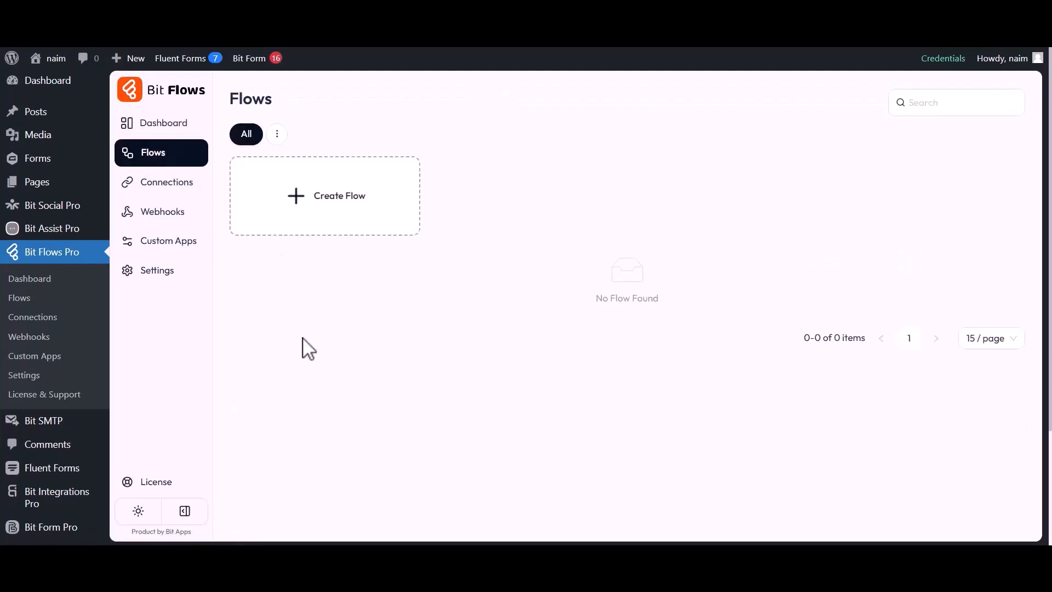
{"action": "left_click", "coordinate": [323, 201]}
{"action": "triple_click", "coordinate": [429, 180]}
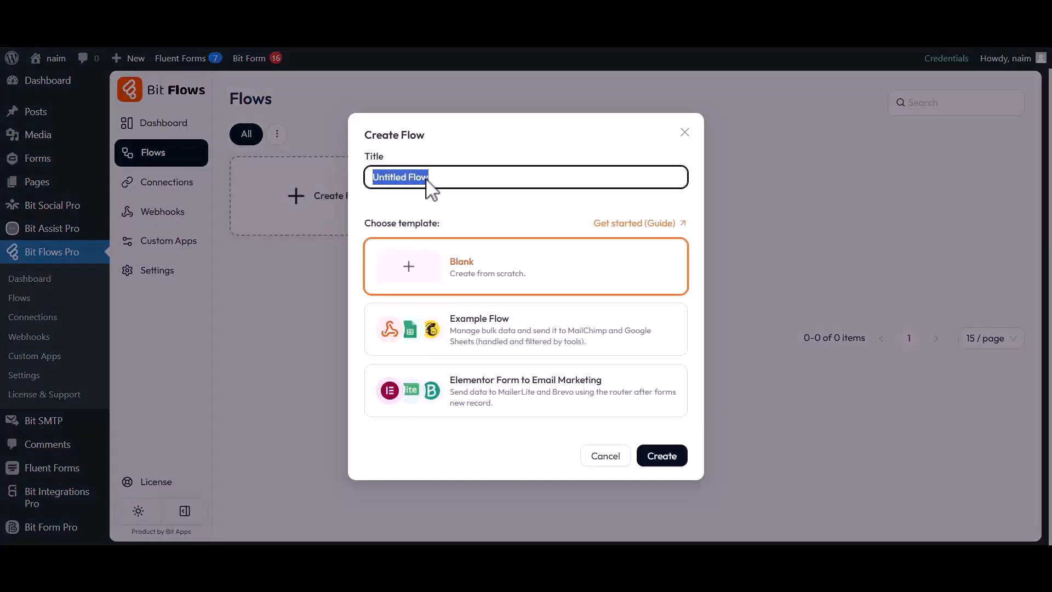
{"action": "type", "text": "Gravity Forms to Google Sheet"}
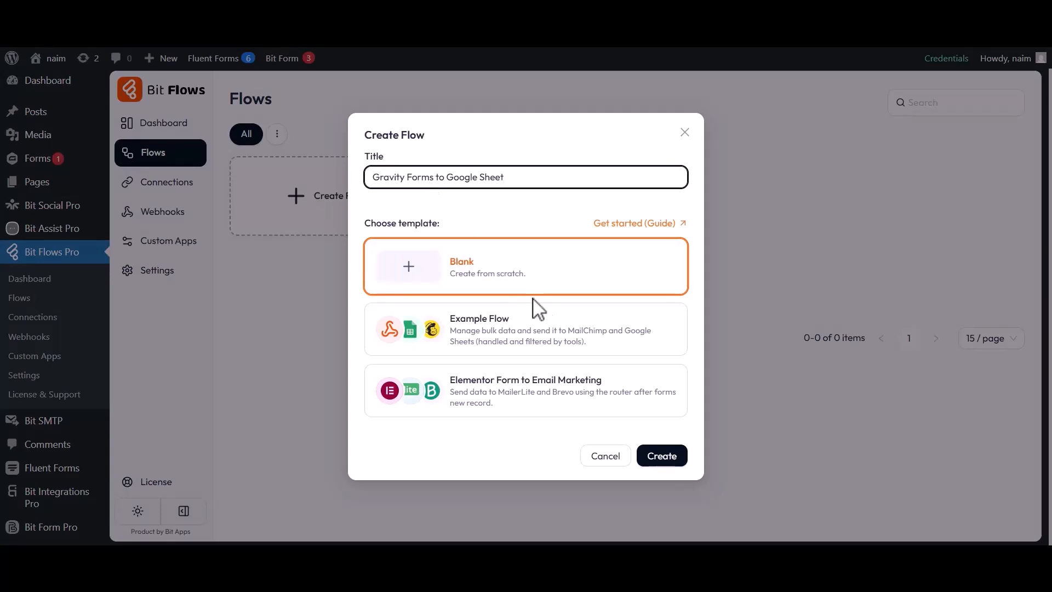
{"action": "left_click", "coordinate": [662, 457]}
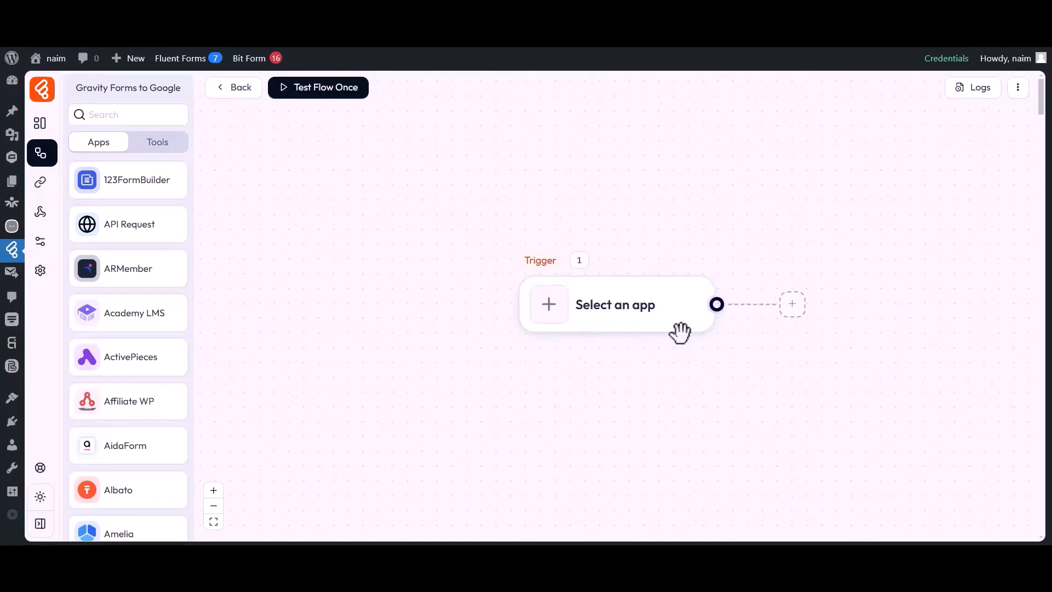
Step: Set the trigger to Gravity Forms 'Form Submission' on the 'Contact Form'
{"action": "left_click_drag", "start_coordinate": [589, 352], "coordinate": [378, 357]}
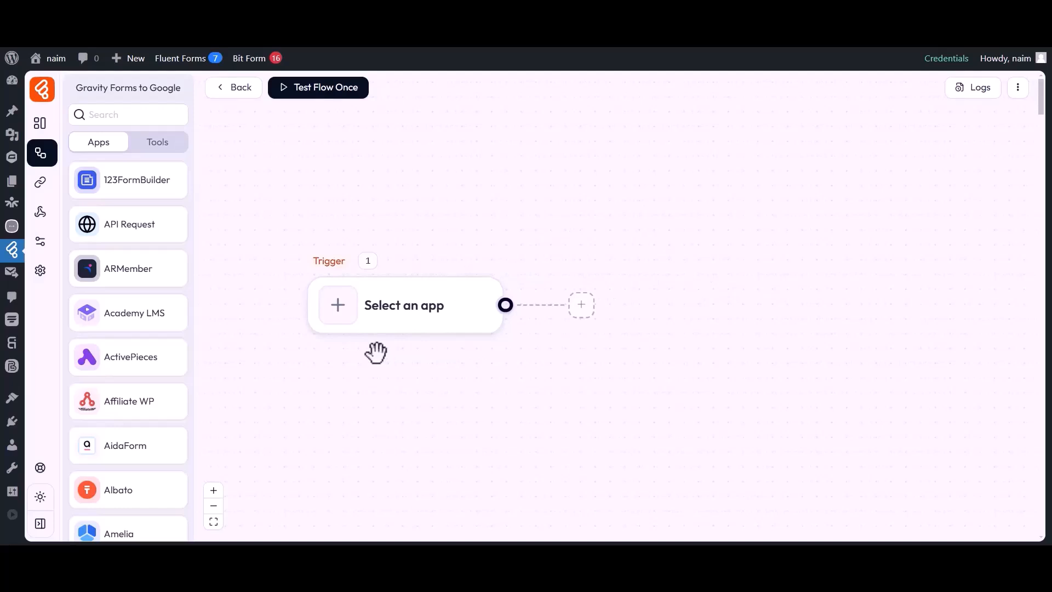
{"action": "left_click", "coordinate": [338, 314]}
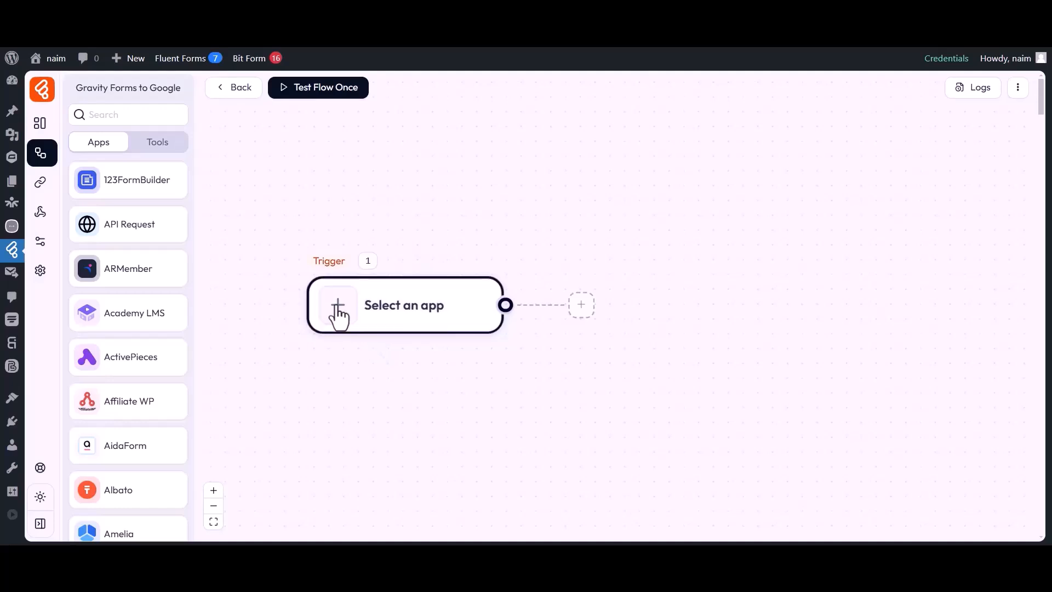
{"action": "left_click", "coordinate": [587, 100]}
{"action": "type", "text": "Gravity Forms"}
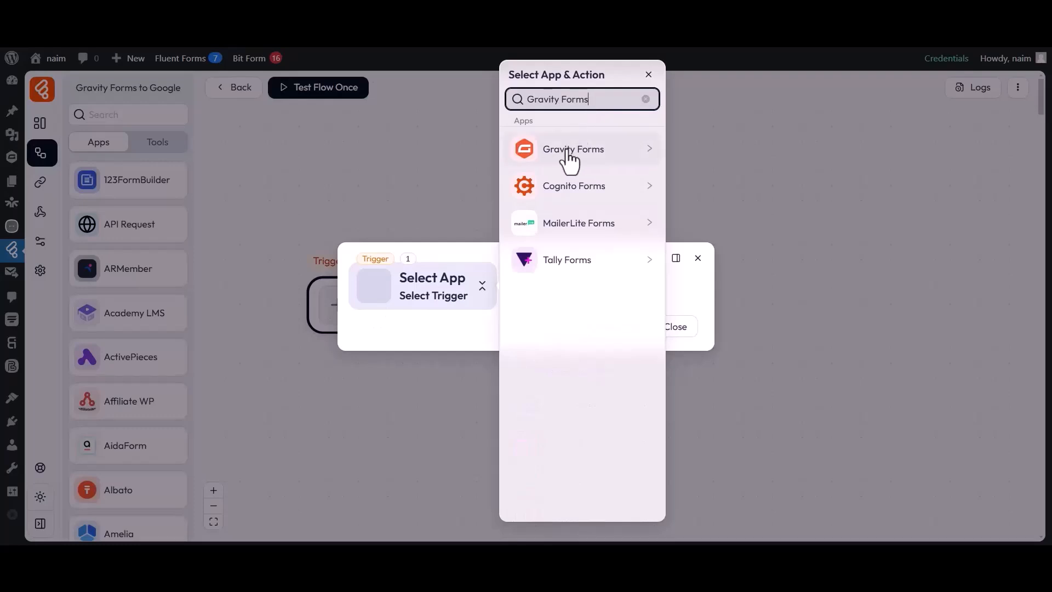
{"action": "left_click", "coordinate": [601, 155]}
{"action": "left_click", "coordinate": [710, 153]}
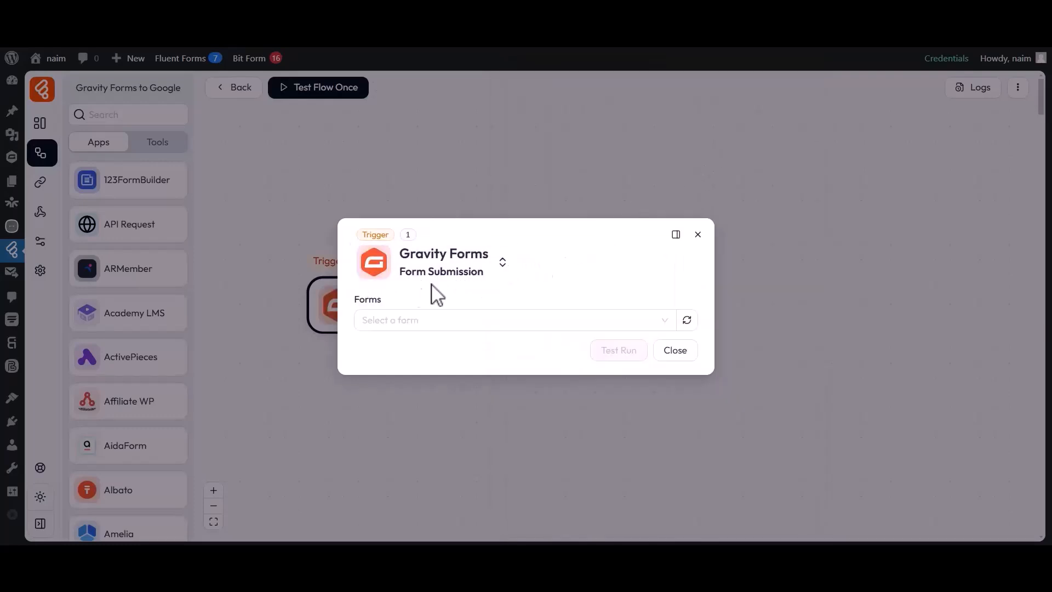
{"action": "left_click", "coordinate": [389, 317]}
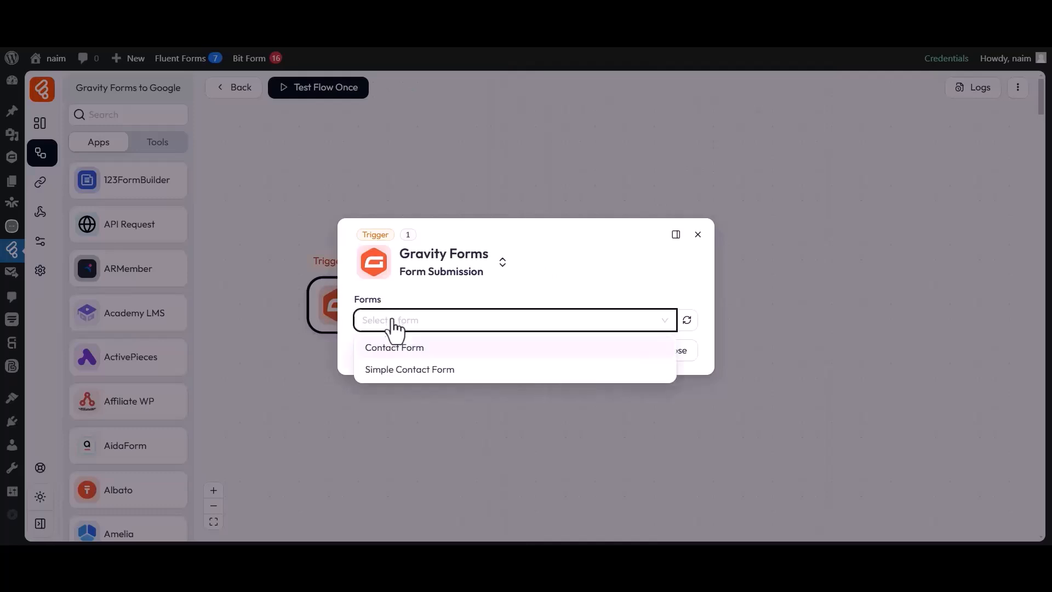
{"action": "left_click", "coordinate": [394, 353]}
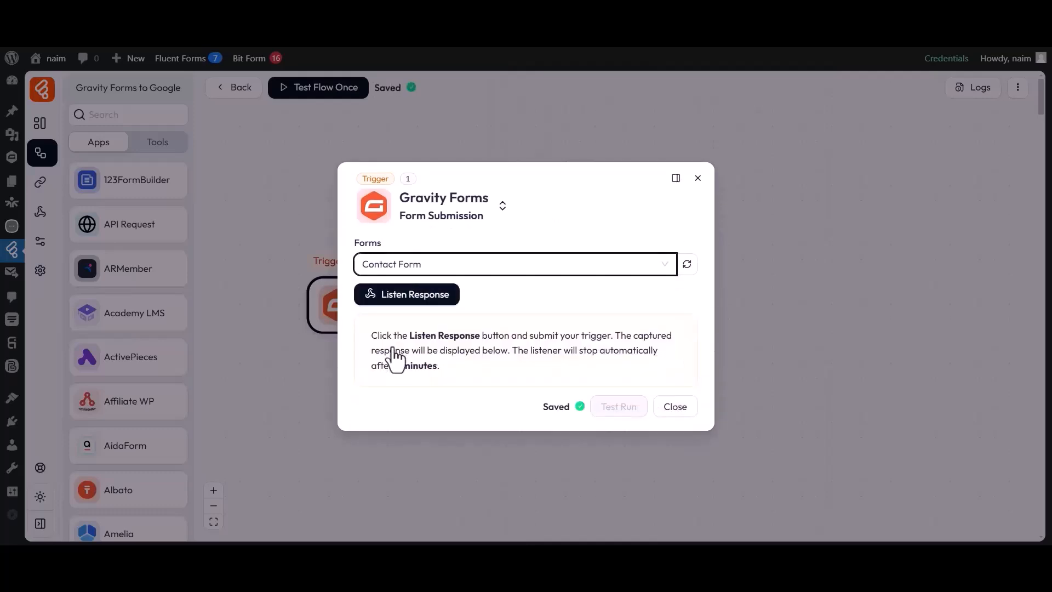
Step: Listen for a response and submit the contact form with first name 'Bit', last name 'Apps' and a test email
{"action": "left_click", "coordinate": [409, 305]}
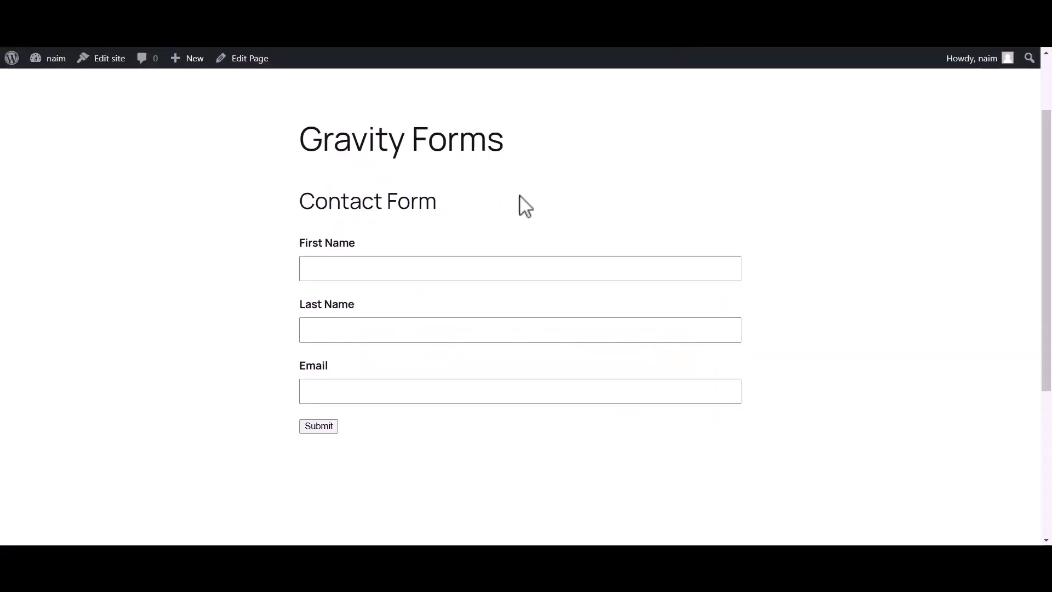
{"action": "left_click", "coordinate": [459, 269]}
{"action": "type", "text": "Bit"}
{"action": "left_click", "coordinate": [391, 333]}
{"action": "type", "text": "Apps"}
{"action": "left_click", "coordinate": [344, 392]}
{"action": "left_click", "coordinate": [320, 427]}
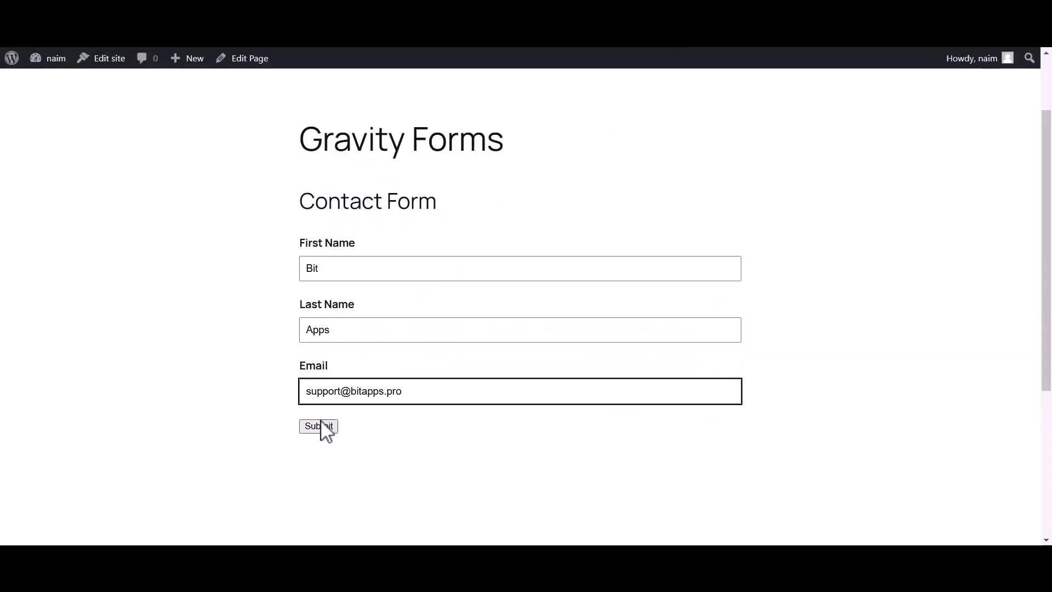
Step: Review the captured response and close the trigger settings
{"action": "left_click_drag", "start_coordinate": [300, 288], "coordinate": [739, 296]}
{"action": "left_click", "coordinate": [741, 296]}
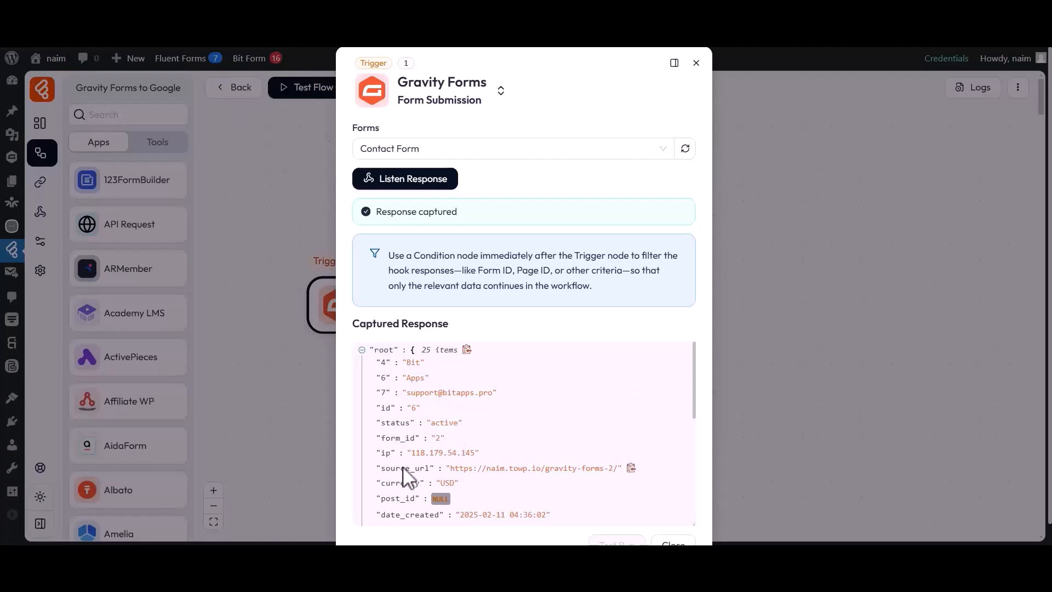
{"action": "scroll", "coordinate": [464, 485], "scroll_direction": "down", "scroll_amount": 6}
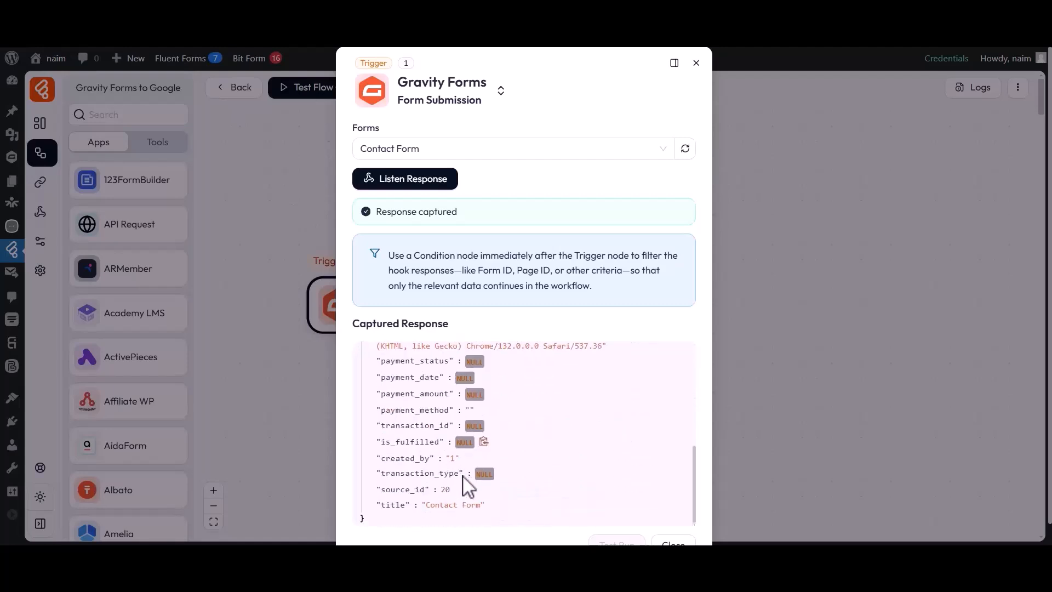
{"action": "scroll", "coordinate": [465, 485], "scroll_direction": "down", "scroll_amount": 1}
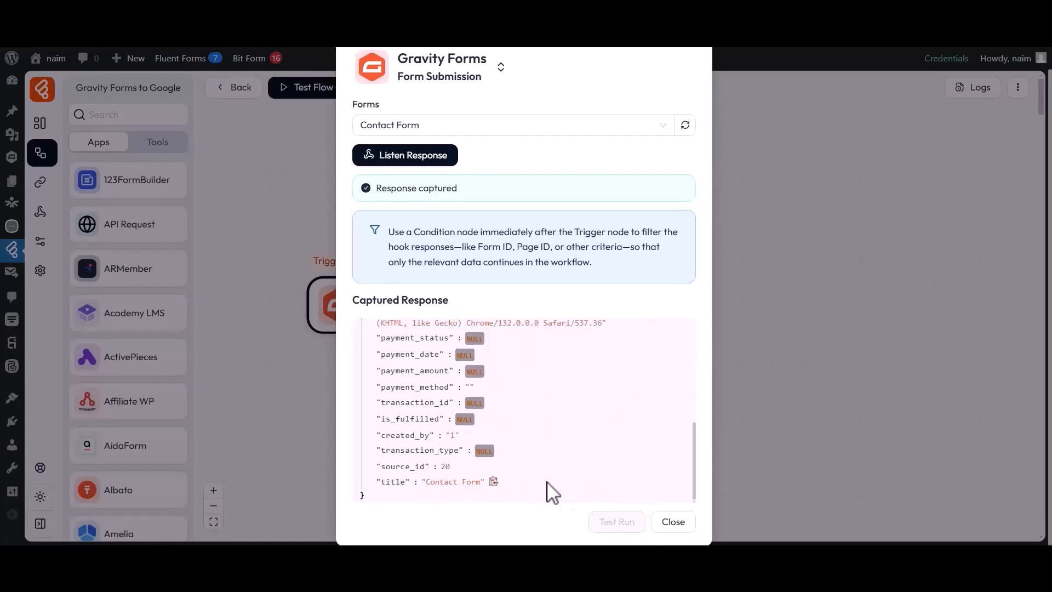
{"action": "left_click", "coordinate": [672, 522]}
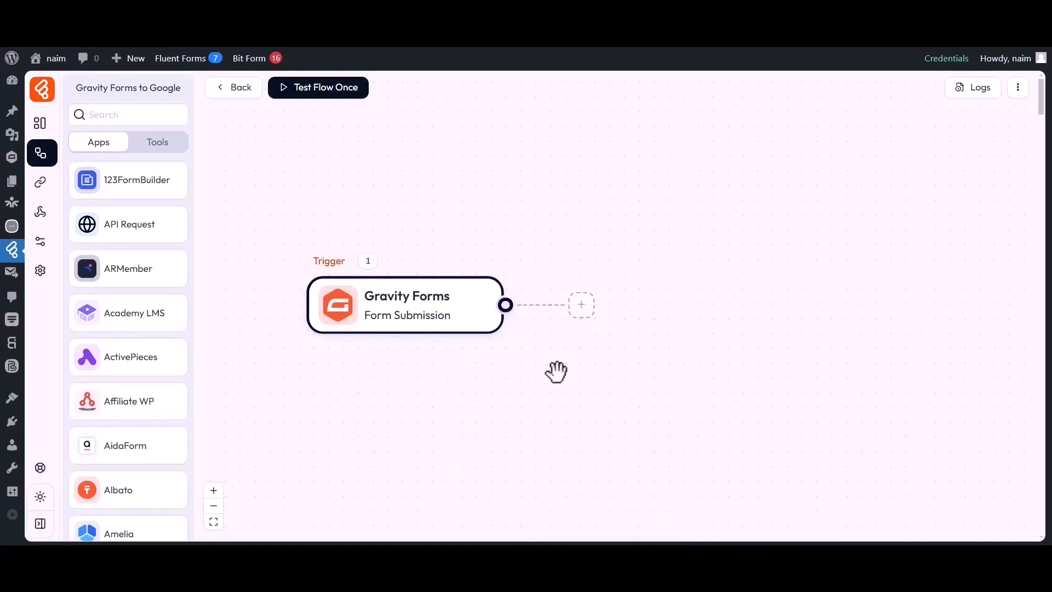
Step: Add a Google Sheet 'Add Row' action after the trigger and show its connection choices
{"action": "left_click", "coordinate": [581, 305]}
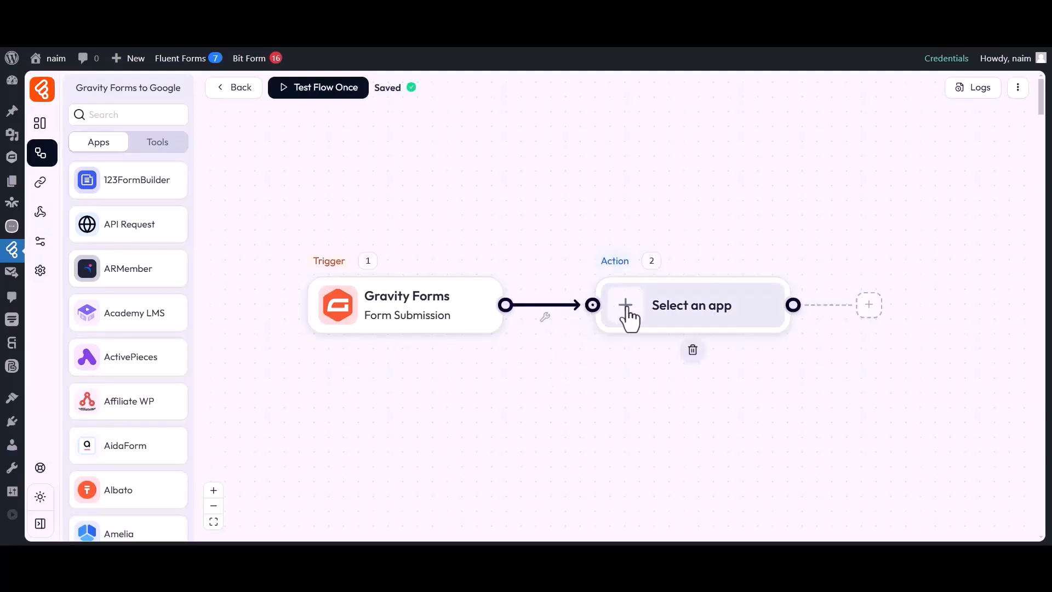
{"action": "left_click", "coordinate": [629, 317]}
{"action": "left_click", "coordinate": [546, 101]}
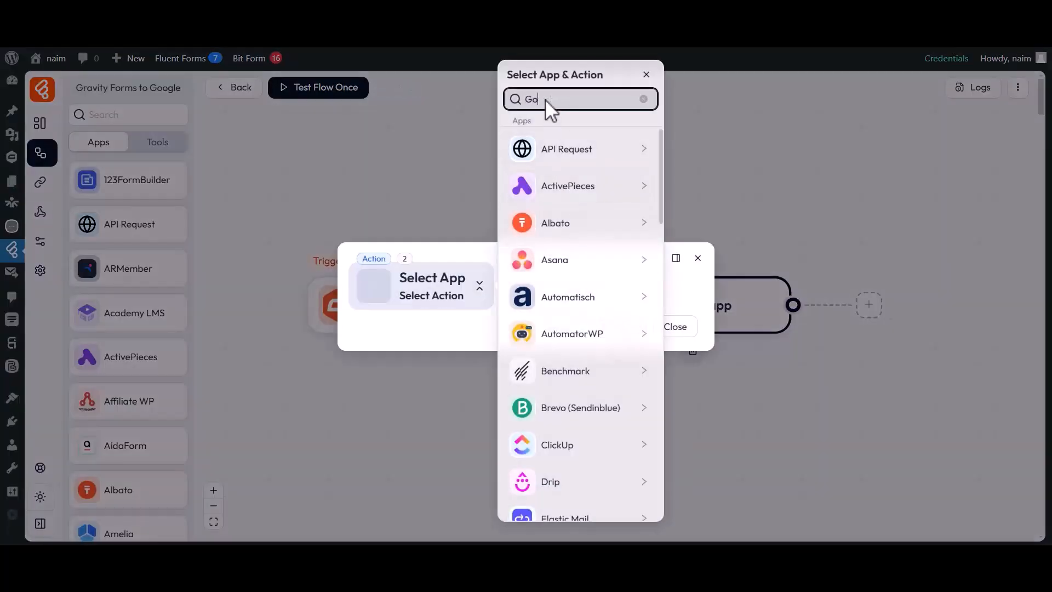
{"action": "type", "text": "Google Sheet"}
{"action": "left_click", "coordinate": [572, 153]}
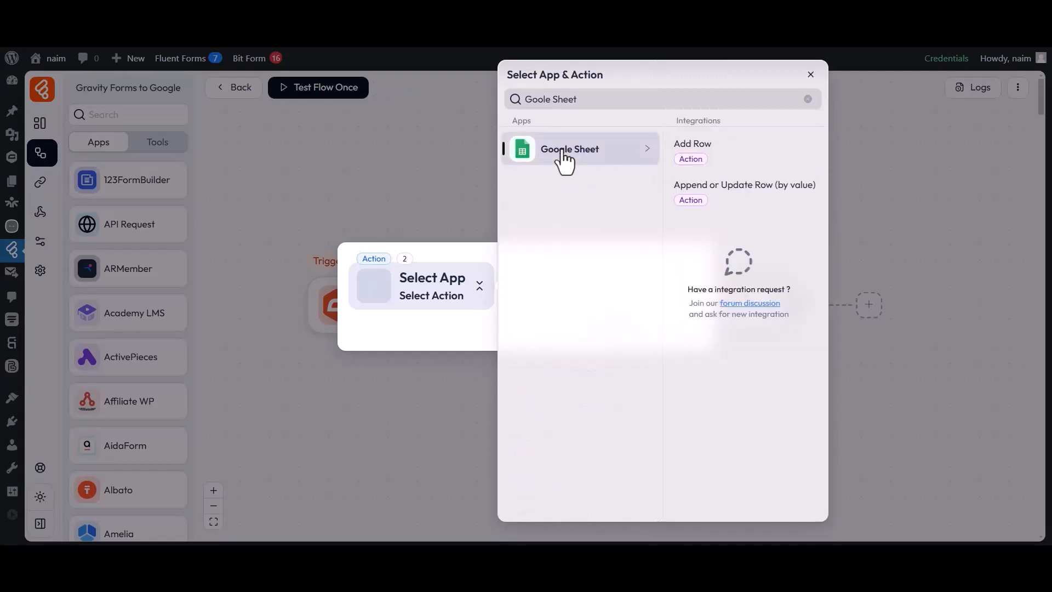
{"action": "left_click", "coordinate": [692, 149]}
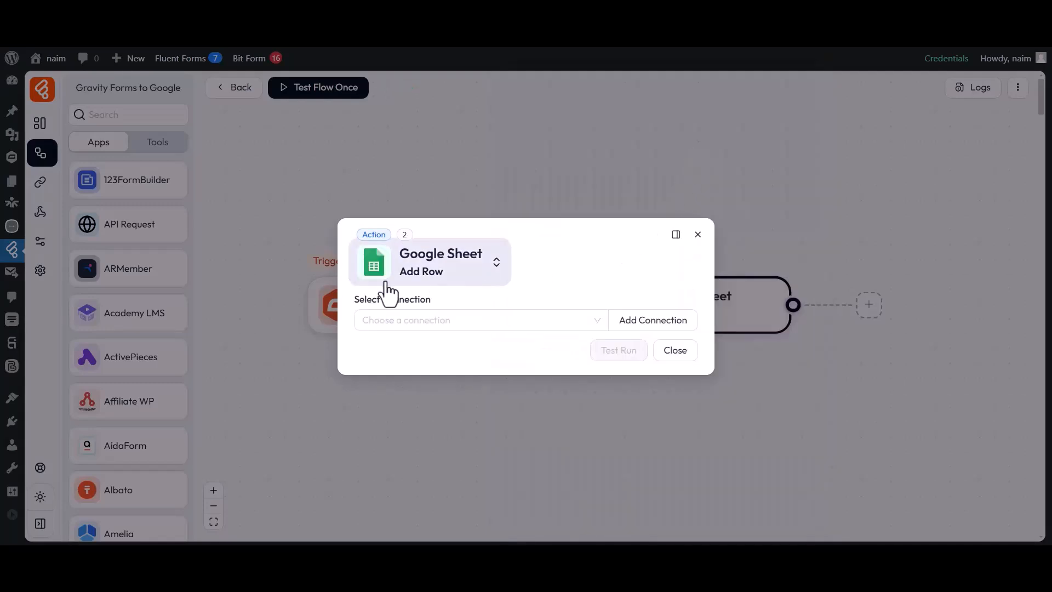
{"action": "left_click_drag", "start_coordinate": [354, 300], "coordinate": [433, 300]}
{"action": "left_click", "coordinate": [435, 322]}
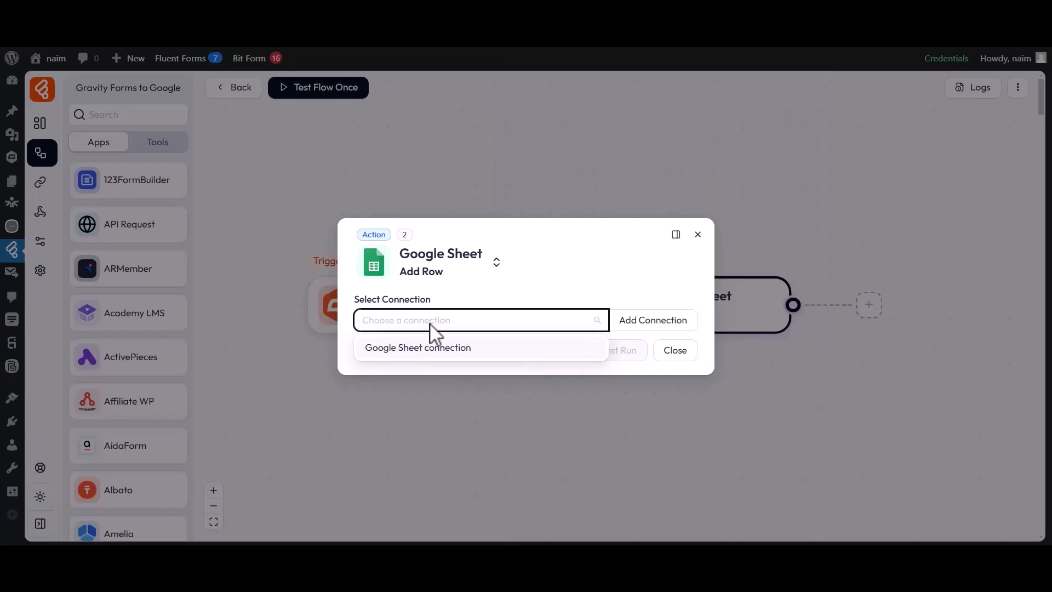
Step: Add a new connection and name it 'Google Sheet connection 1'
{"action": "left_click", "coordinate": [656, 318]}
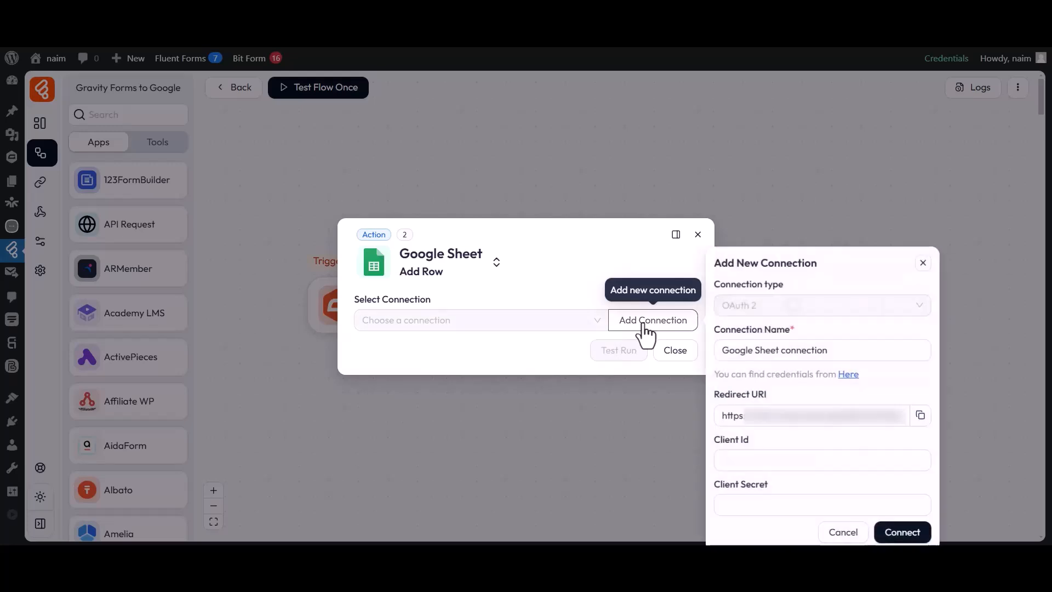
{"action": "left_click", "coordinate": [794, 254]}
{"action": "left_click_drag", "start_coordinate": [724, 272], "coordinate": [835, 279]}
{"action": "left_click", "coordinate": [834, 278]}
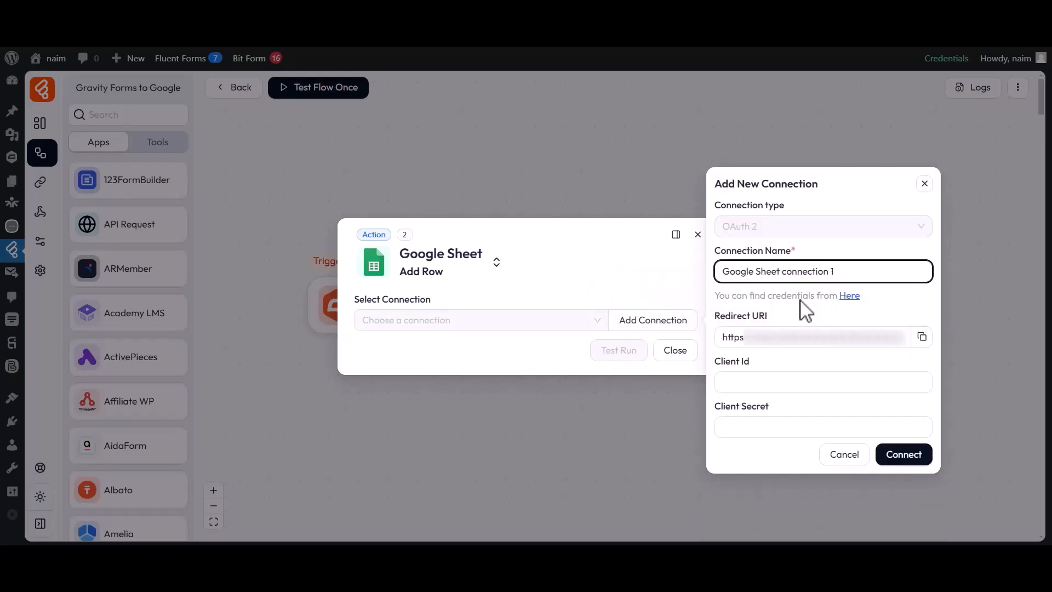
Step: Locate the Client Id and Client Secret fields, then go to the Google Cloud Console tab
{"action": "left_click_drag", "start_coordinate": [721, 366], "coordinate": [754, 376]}
{"action": "left_click", "coordinate": [750, 382]}
{"action": "left_click_drag", "start_coordinate": [717, 406], "coordinate": [765, 404]}
{"action": "left_click", "coordinate": [771, 407]}
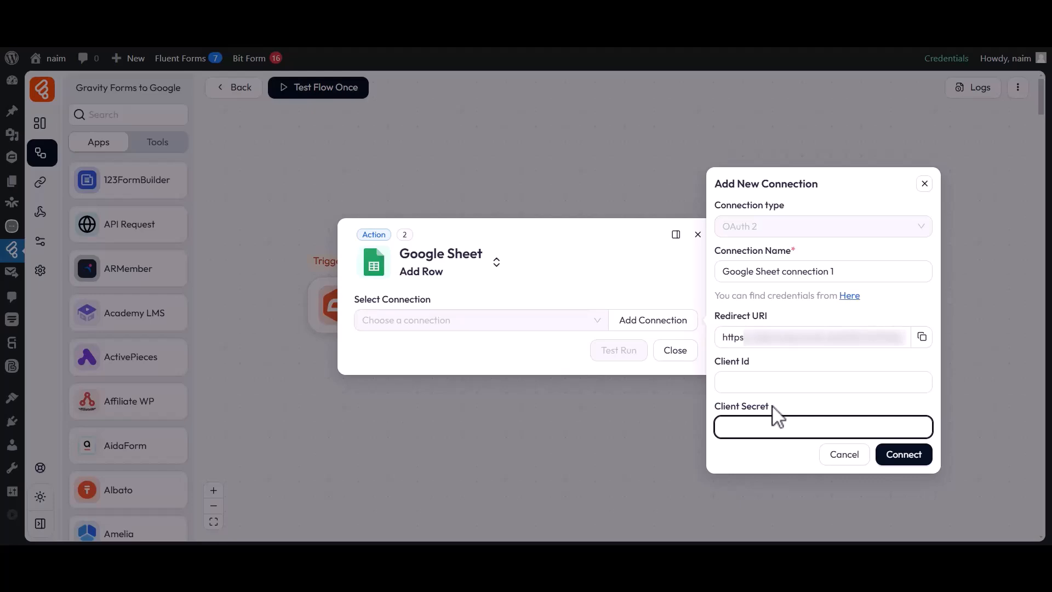
{"action": "left_click", "coordinate": [607, 47]}
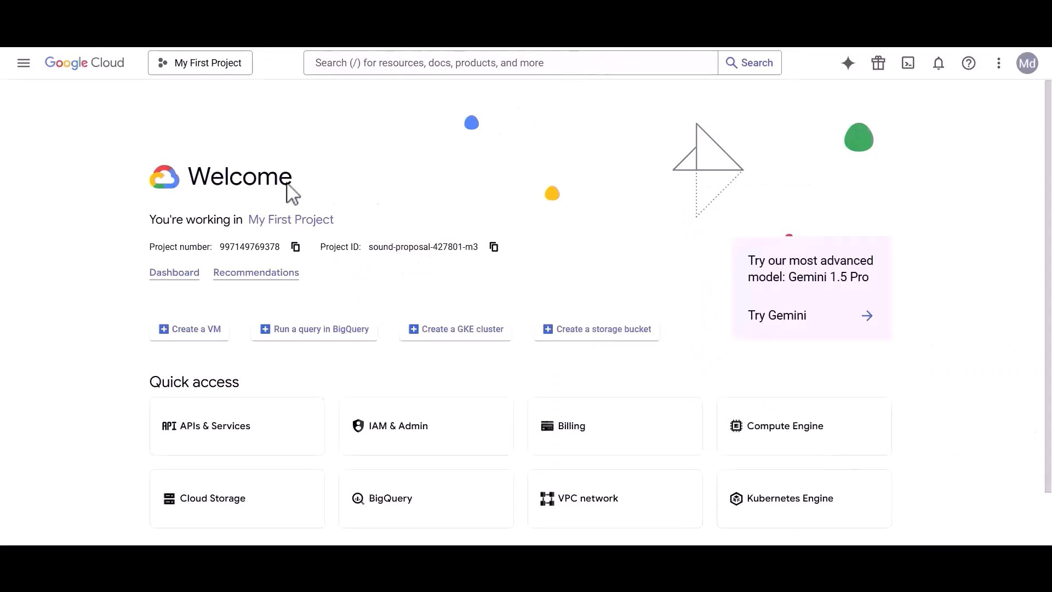
Step: Enable the Google Drive API from APIs & Services
{"action": "left_click", "coordinate": [23, 63]}
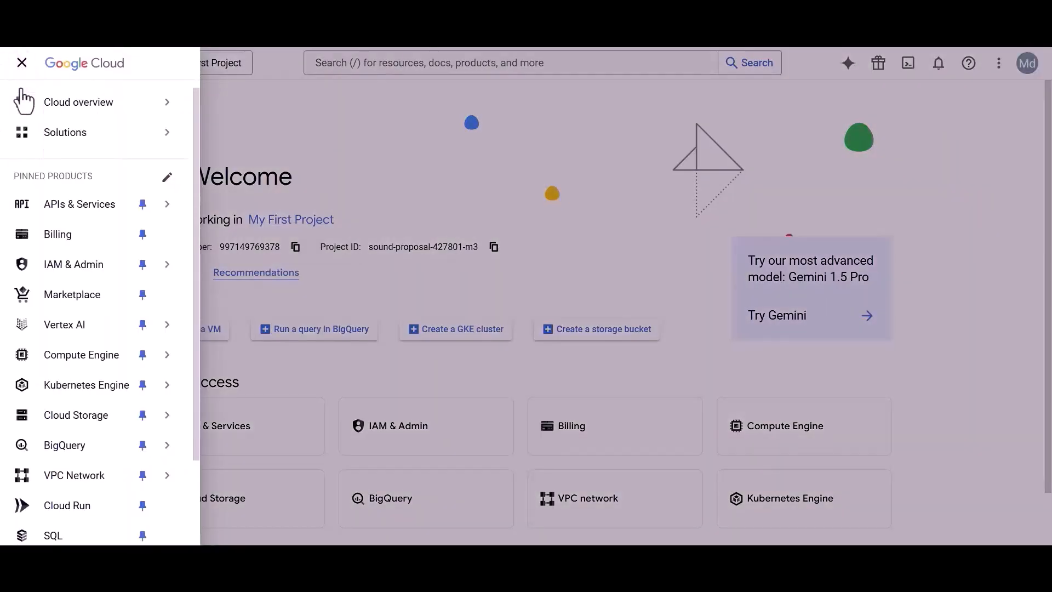
{"action": "left_click", "coordinate": [90, 207]}
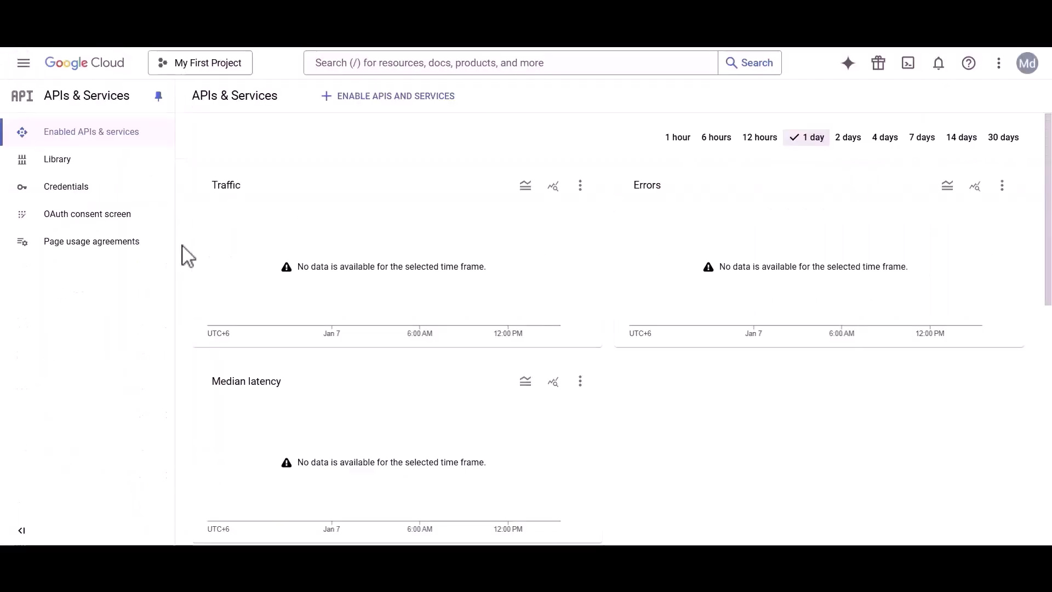
{"action": "left_click", "coordinate": [370, 63]}
{"action": "type", "text": "Google Drive API"}
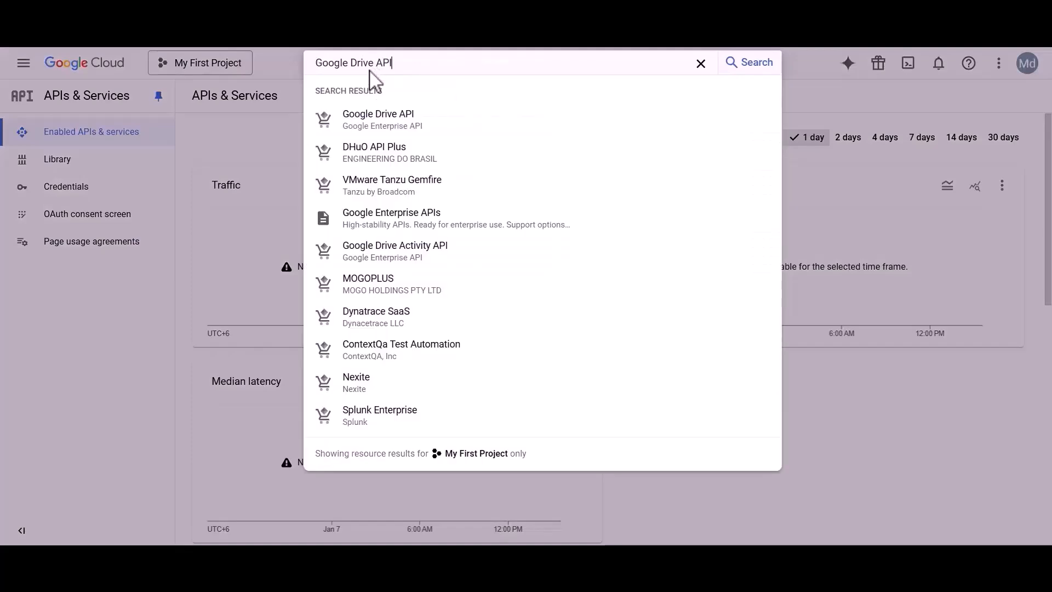
{"action": "left_click", "coordinate": [372, 122]}
{"action": "left_click_drag", "start_coordinate": [138, 144], "coordinate": [243, 147]}
{"action": "left_click", "coordinate": [261, 145]}
{"action": "left_click", "coordinate": [154, 239]}
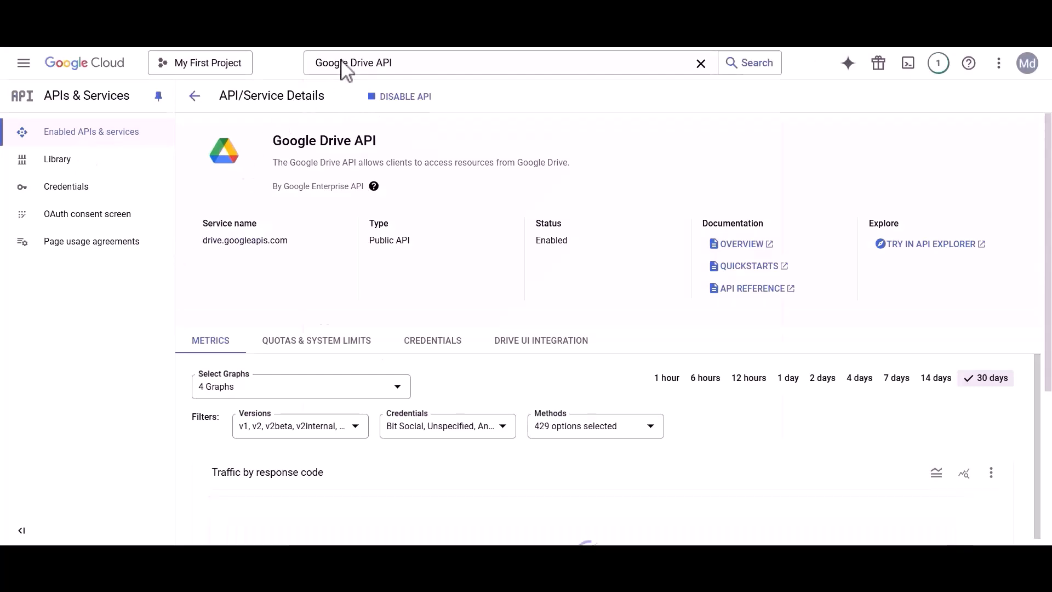
Step: Enable the Google Sheets API and go to the OAuth consent screen settings
{"action": "double_click", "coordinate": [359, 63]}
{"action": "type", "text": "sheets"}
{"action": "left_click", "coordinate": [368, 120]}
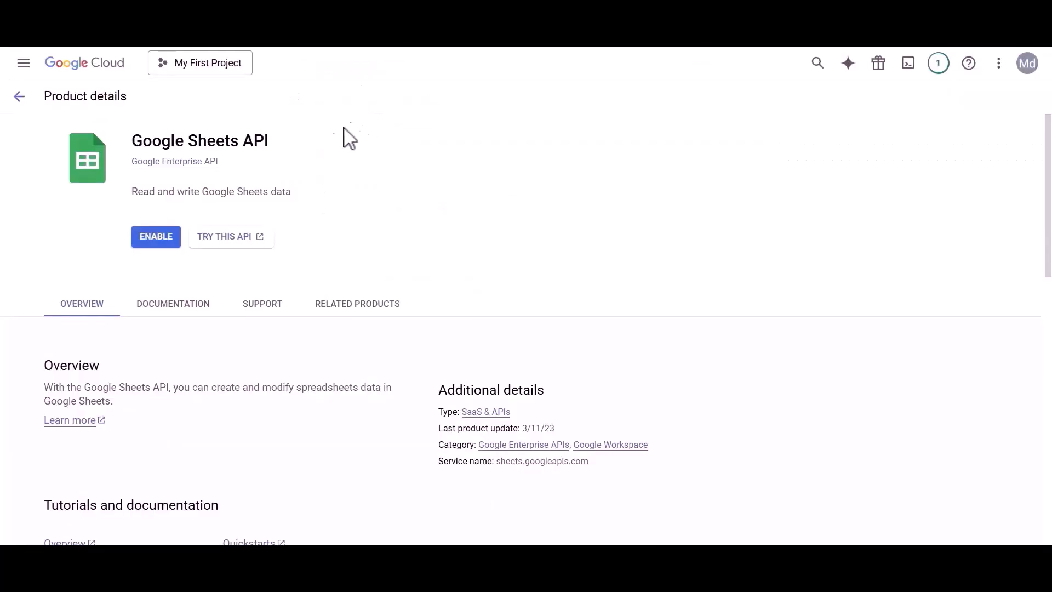
{"action": "left_click", "coordinate": [156, 240]}
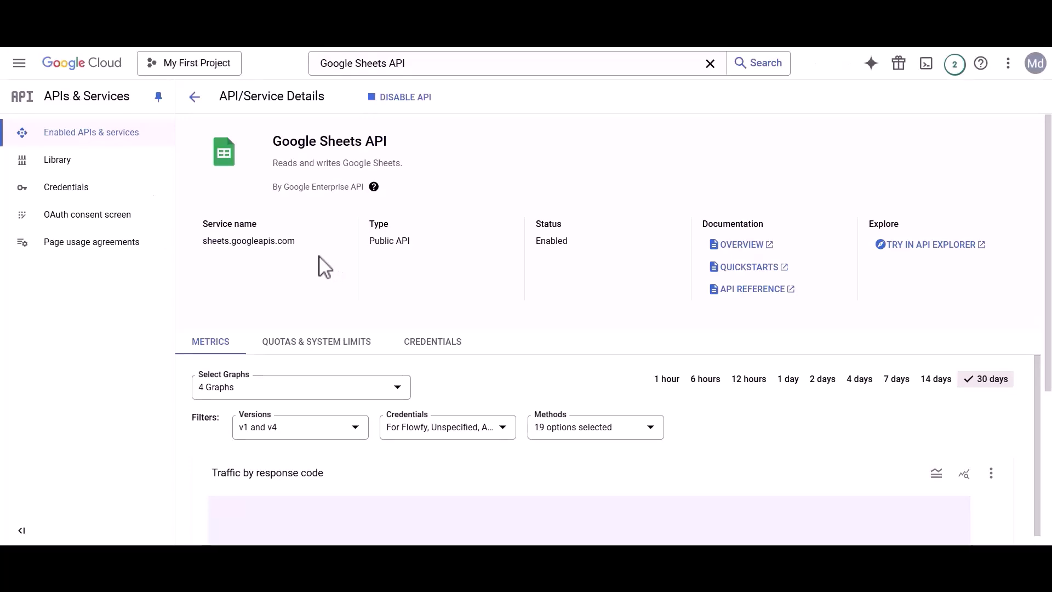
{"action": "left_click", "coordinate": [82, 207]}
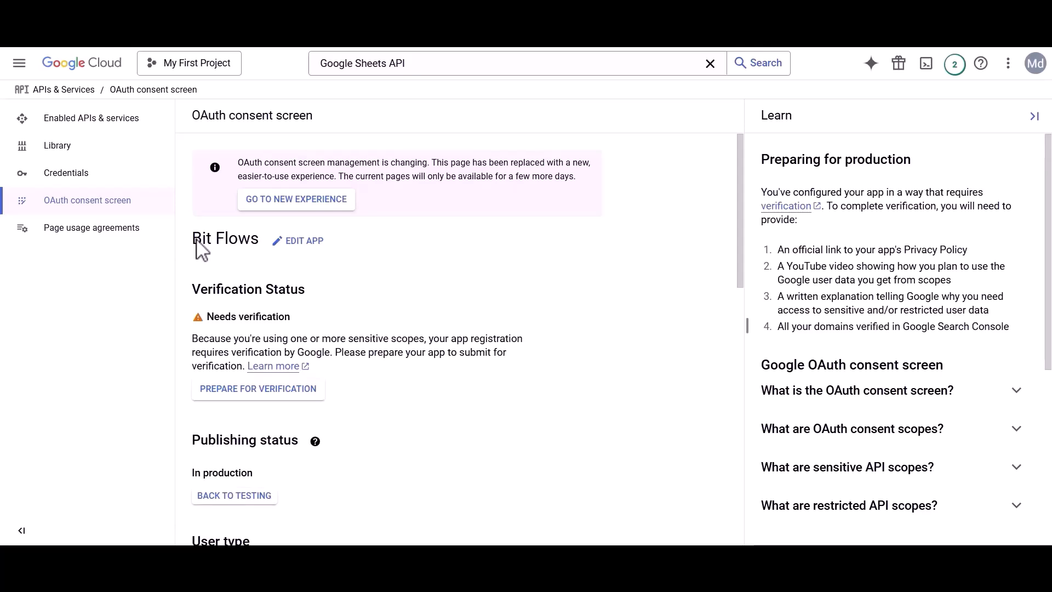
Step: Edit the Bit Flows app, review the support and developer contact emails, and save the app information
{"action": "left_click", "coordinate": [299, 241]}
{"action": "left_click_drag", "start_coordinate": [193, 306], "coordinate": [289, 305]}
{"action": "left_click", "coordinate": [290, 308]}
{"action": "left_click", "coordinate": [251, 441]}
{"action": "left_click", "coordinate": [251, 441]}
{"action": "scroll", "coordinate": [253, 455], "scroll_direction": "down", "scroll_amount": 5}
{"action": "scroll", "coordinate": [254, 454], "scroll_direction": "down", "scroll_amount": 5}
{"action": "left_click_drag", "start_coordinate": [193, 440], "coordinate": [376, 437]}
{"action": "left_click", "coordinate": [250, 471]}
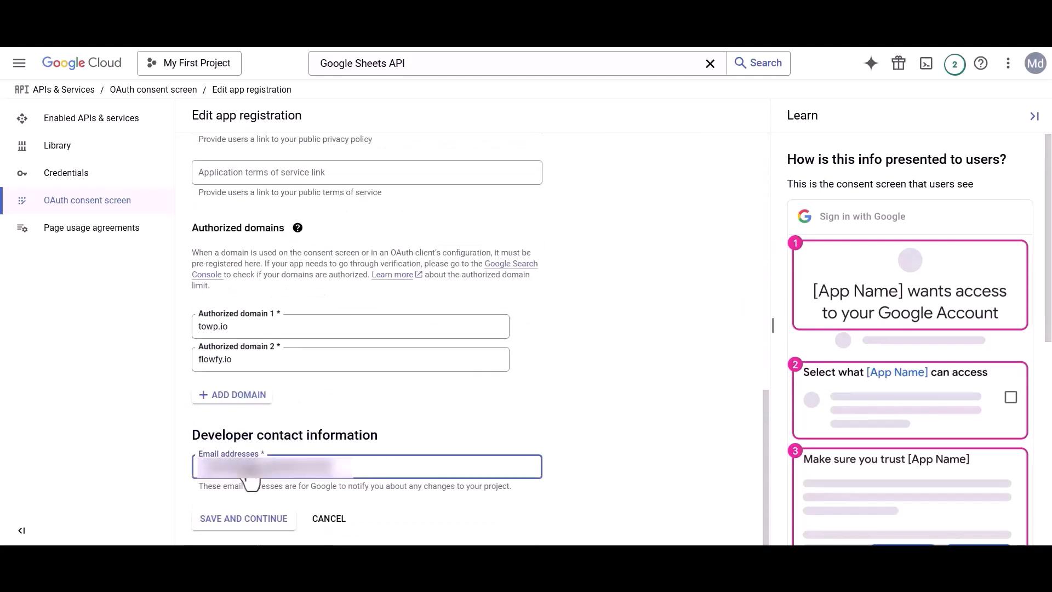
{"action": "left_click", "coordinate": [245, 523]}
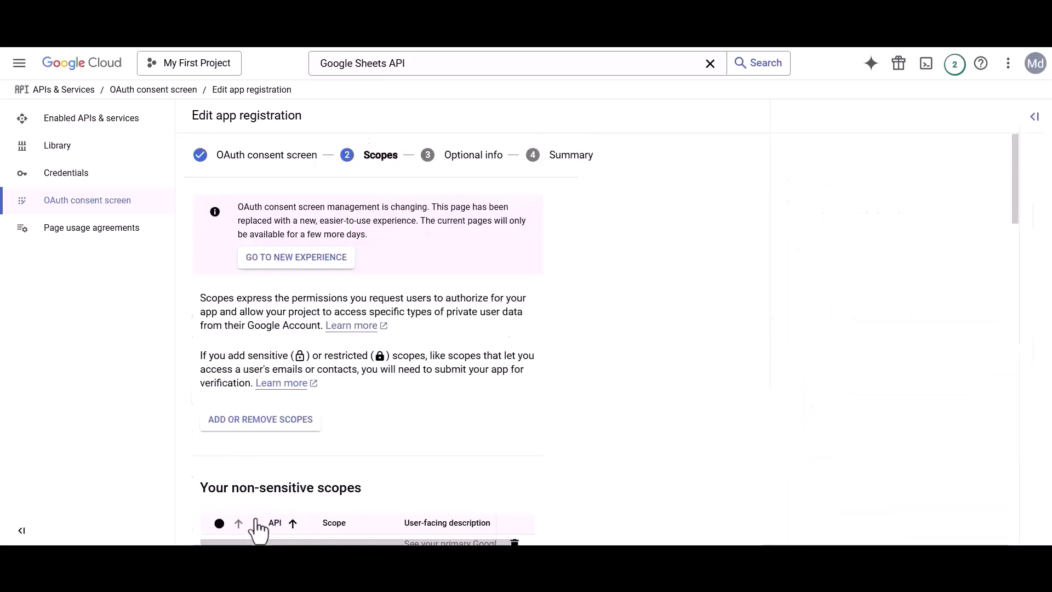
Step: Filter the scope list by the auth/drive URL and tick the Google Drive scope
{"action": "left_click", "coordinate": [256, 422]}
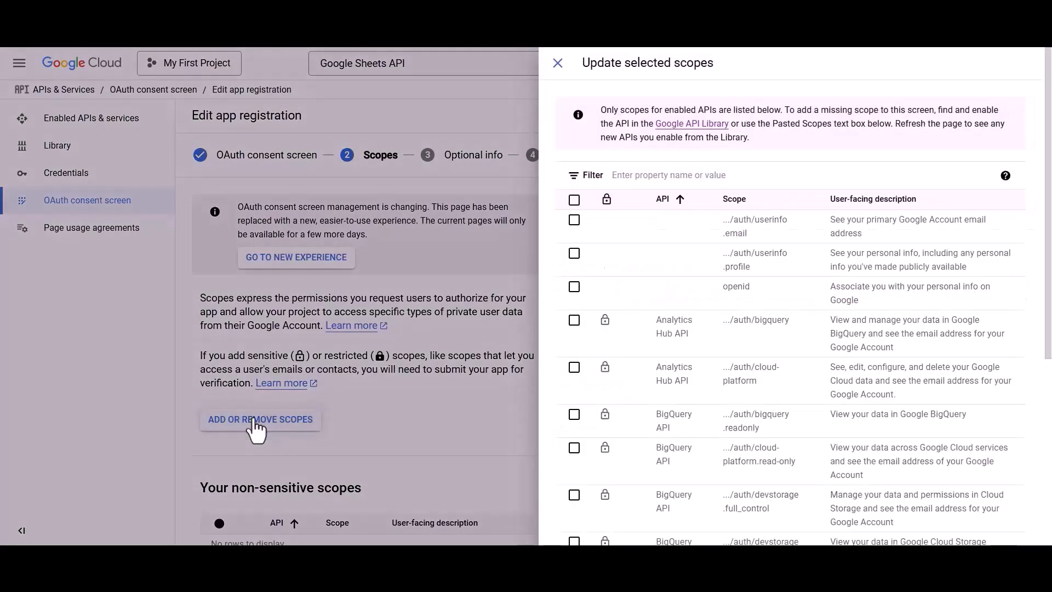
{"action": "left_click", "coordinate": [656, 176]}
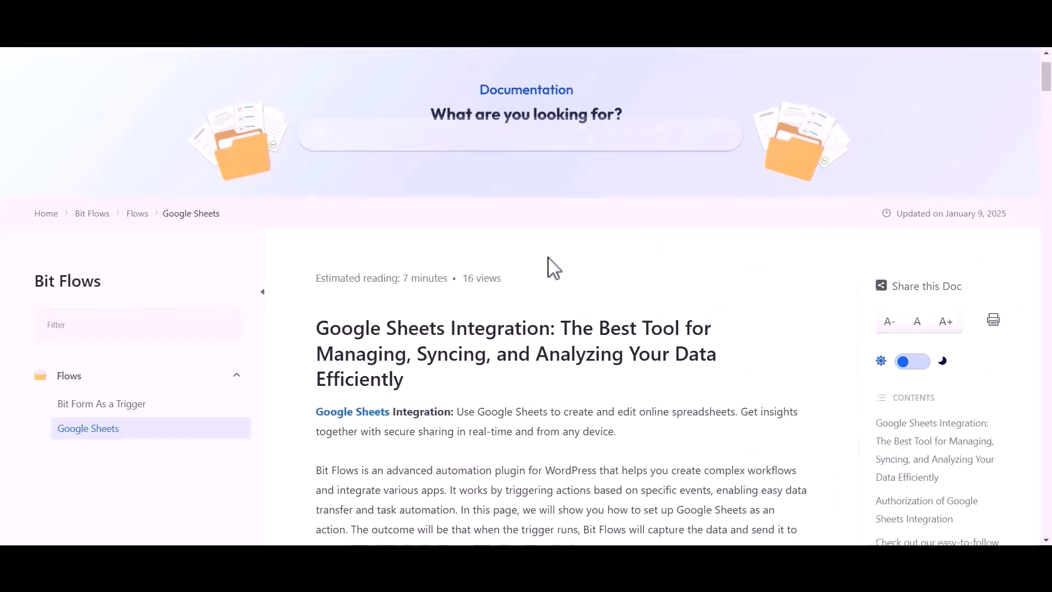
{"action": "scroll", "coordinate": [549, 265], "scroll_direction": "down", "scroll_amount": 3}
{"action": "scroll", "coordinate": [548, 266], "scroll_direction": "down", "scroll_amount": 20}
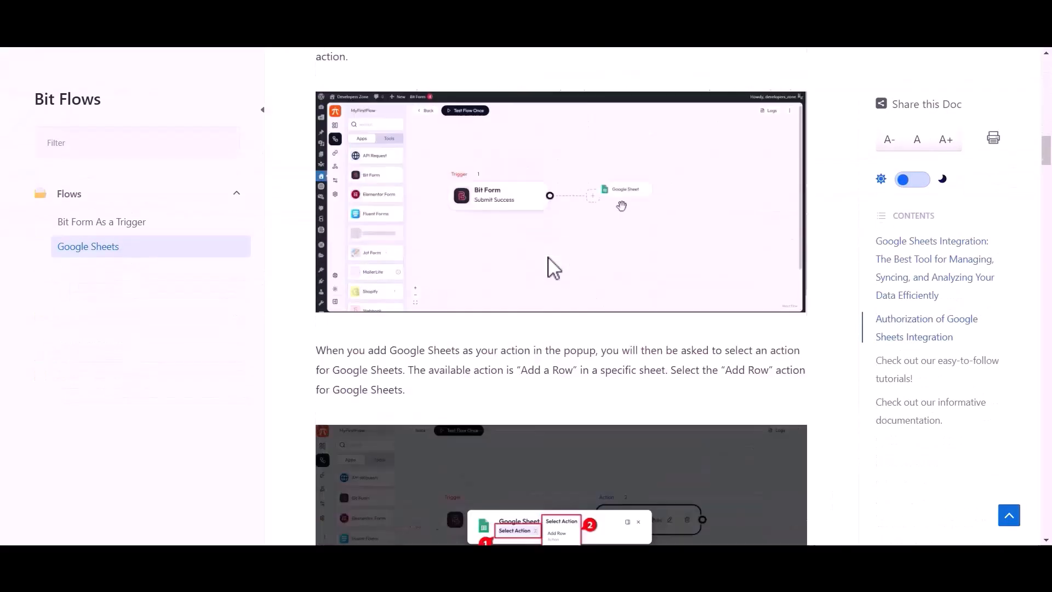
{"action": "scroll", "coordinate": [549, 267], "scroll_direction": "down", "scroll_amount": 20}
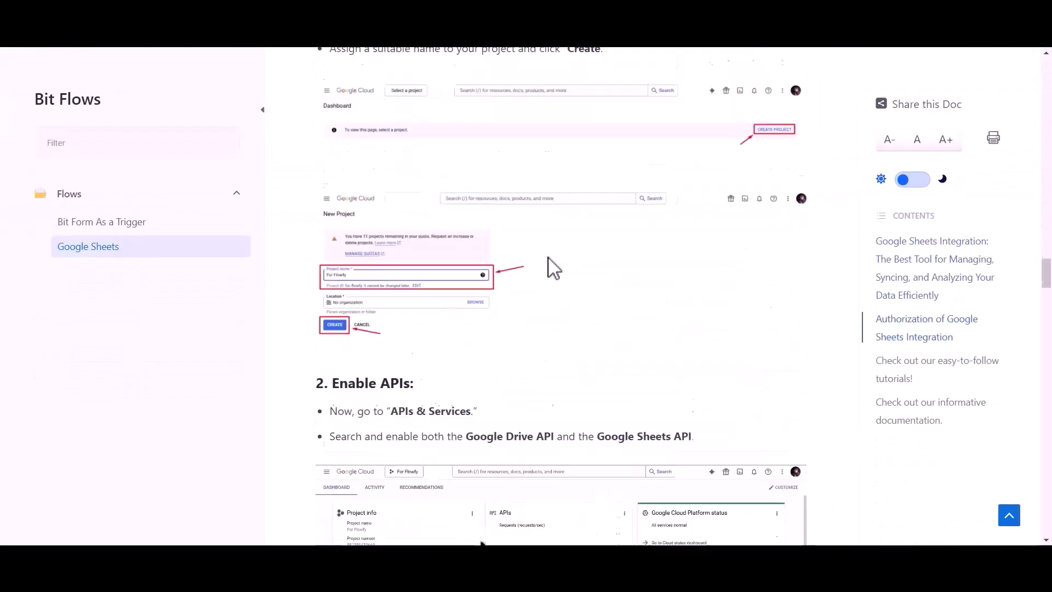
{"action": "left_click_drag", "start_coordinate": [344, 300], "coordinate": [536, 300]}
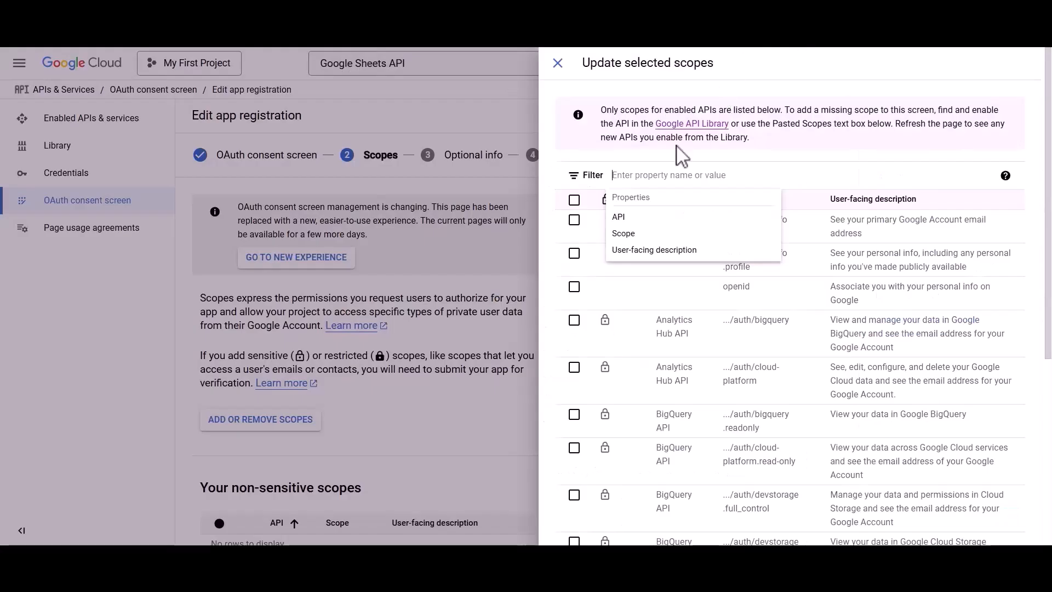
{"action": "type", "text": "https://www.googleapis.com/auth/drive"}
{"action": "key", "text": "Return"}
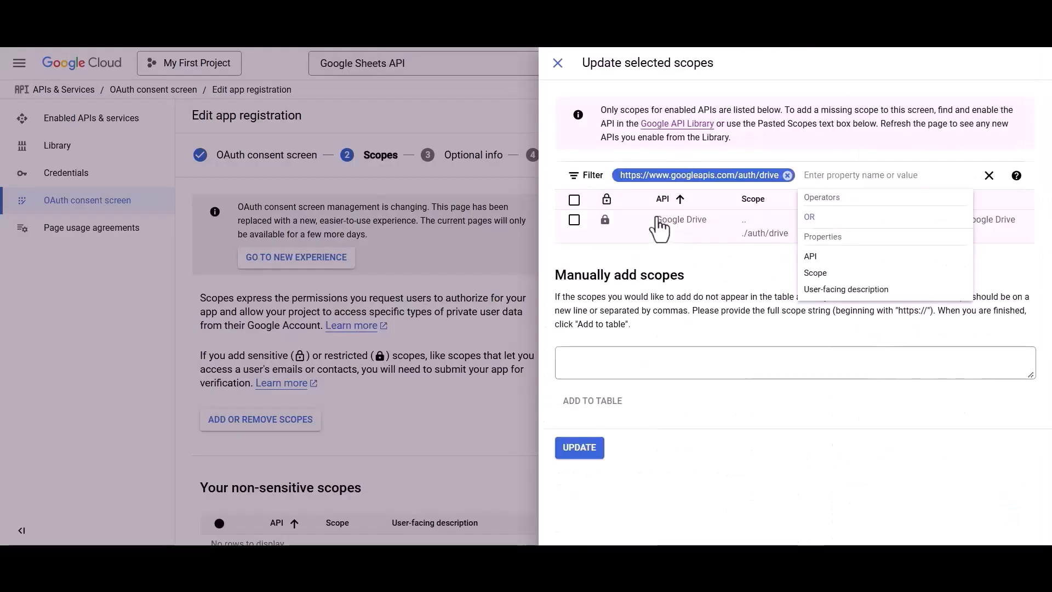
{"action": "left_click", "coordinate": [574, 220]}
{"action": "left_click", "coordinate": [787, 175]}
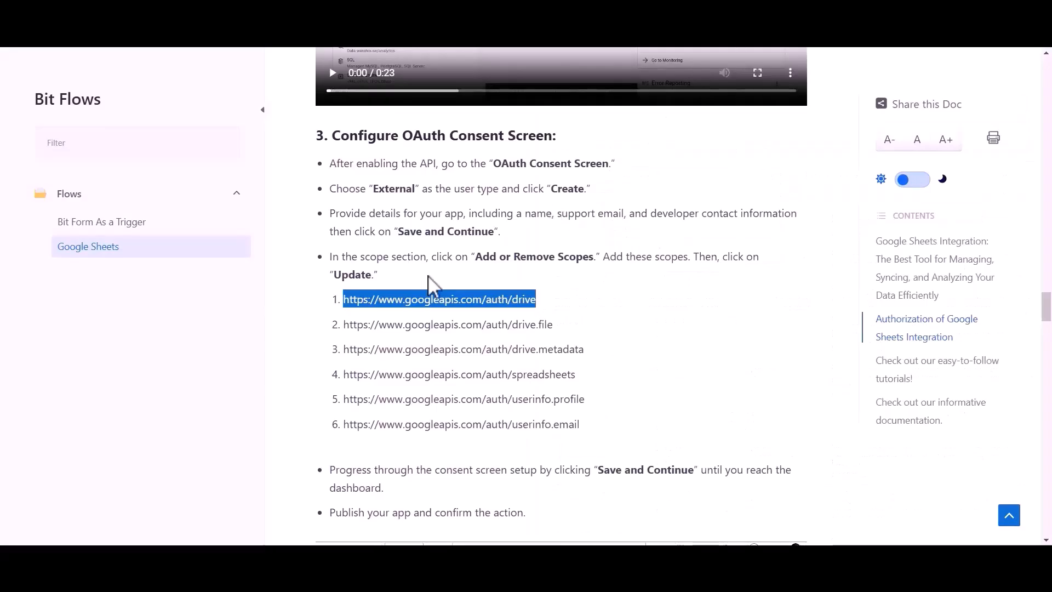
Step: Tick the drive.file and drive.metadata scopes, filtering by each URL from the docs
{"action": "left_click_drag", "start_coordinate": [345, 325], "coordinate": [550, 326]}
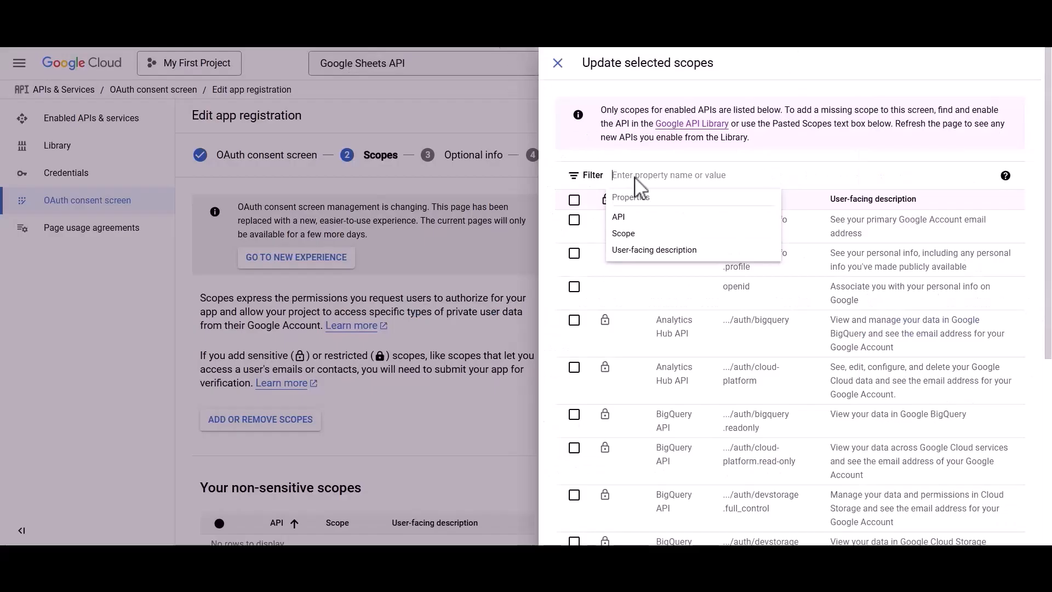
{"action": "type", "text": "https://www.googleapis.com/auth/drive.file"}
{"action": "left_click", "coordinate": [636, 217]}
{"action": "left_click", "coordinate": [574, 220]}
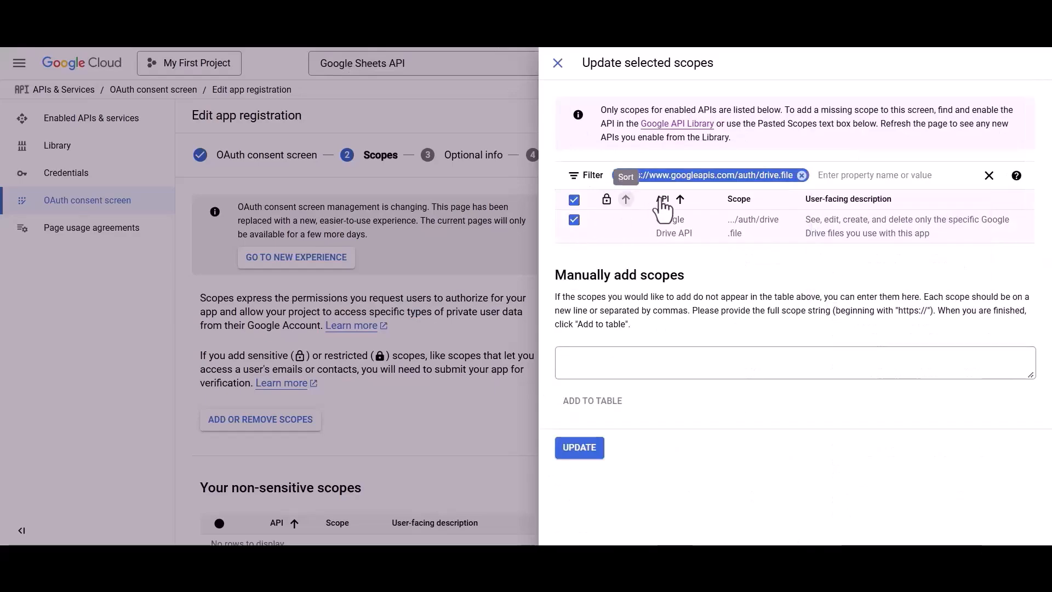
{"action": "left_click", "coordinate": [801, 176]}
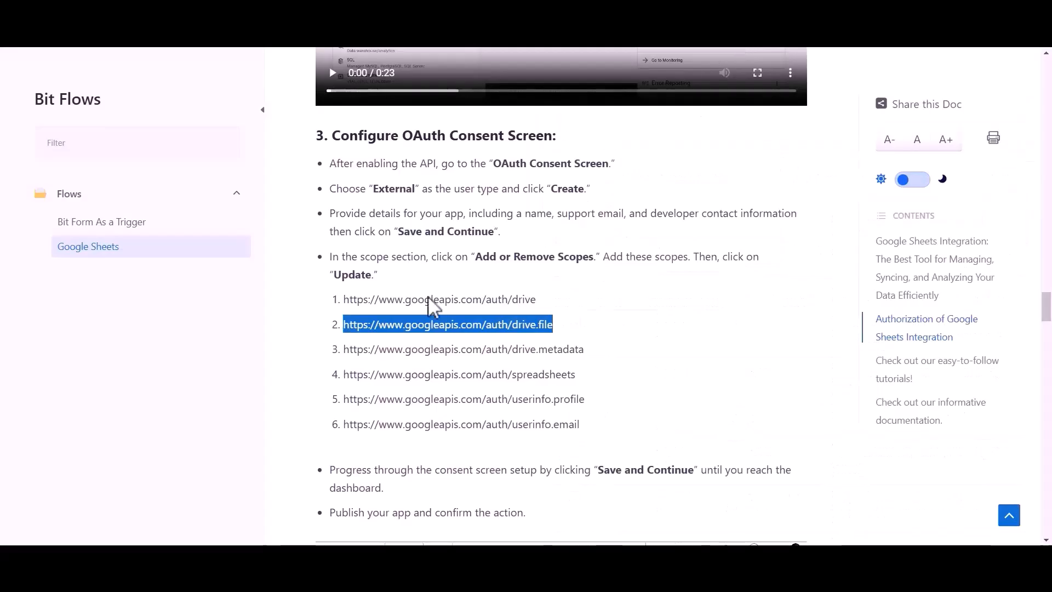
{"action": "left_click_drag", "start_coordinate": [344, 350], "coordinate": [587, 353]}
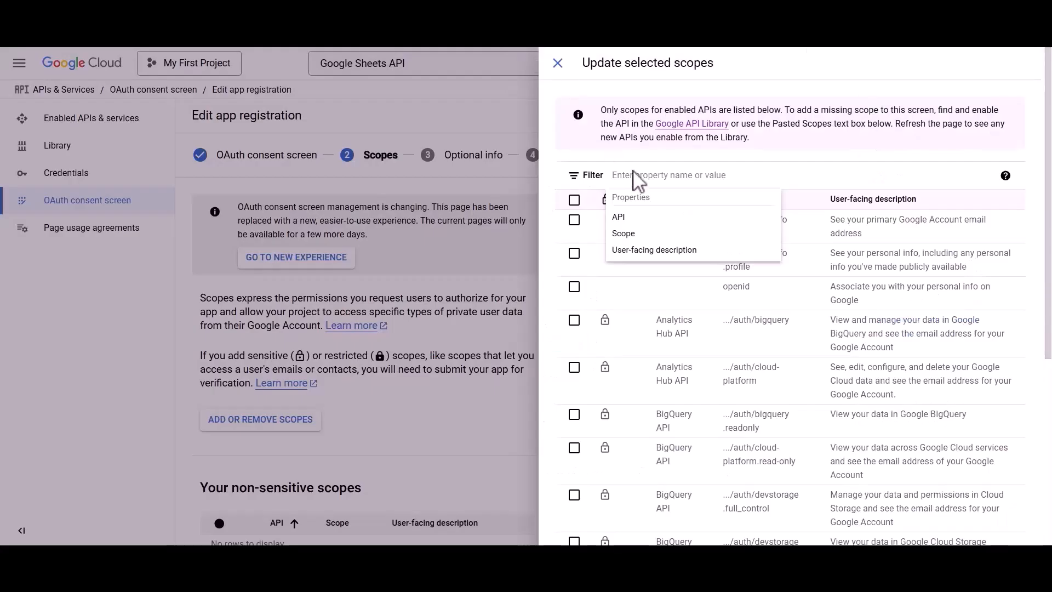
{"action": "type", "text": "https://www.googleapis.com/auth/drive.metadata"}
{"action": "left_click", "coordinate": [637, 216]}
{"action": "left_click", "coordinate": [574, 220]}
{"action": "left_click", "coordinate": [827, 175]}
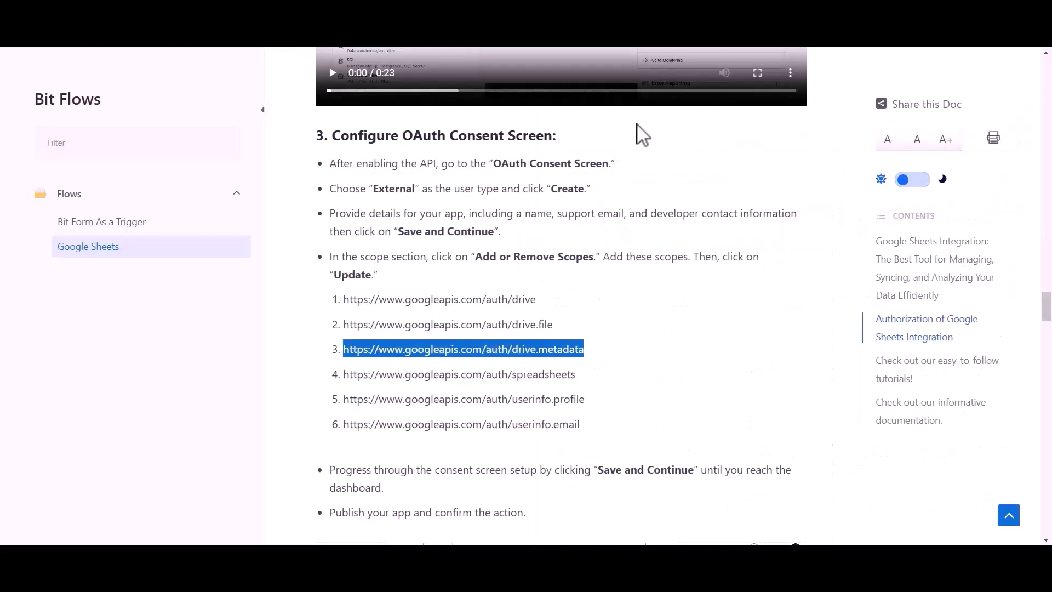
Step: Tick the Google Sheets spreadsheets scope by filtering on its URL
{"action": "left_click_drag", "start_coordinate": [344, 376], "coordinate": [577, 386]}
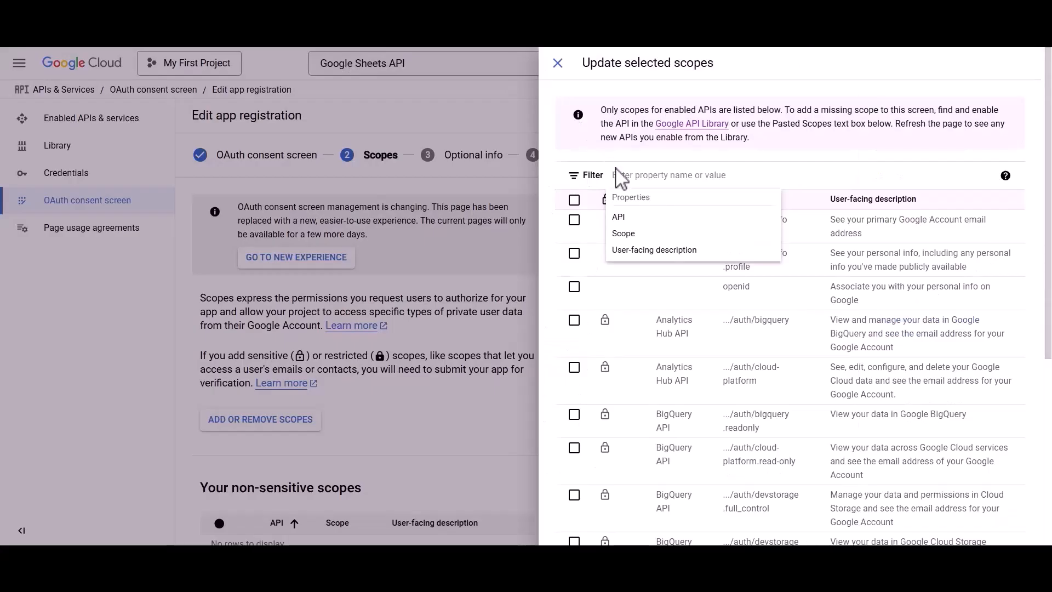
{"action": "type", "text": "https://www.googleapis.com/auth/spreadsheets"}
{"action": "left_click", "coordinate": [637, 216]}
{"action": "left_click", "coordinate": [574, 220]}
{"action": "left_click", "coordinate": [821, 174]}
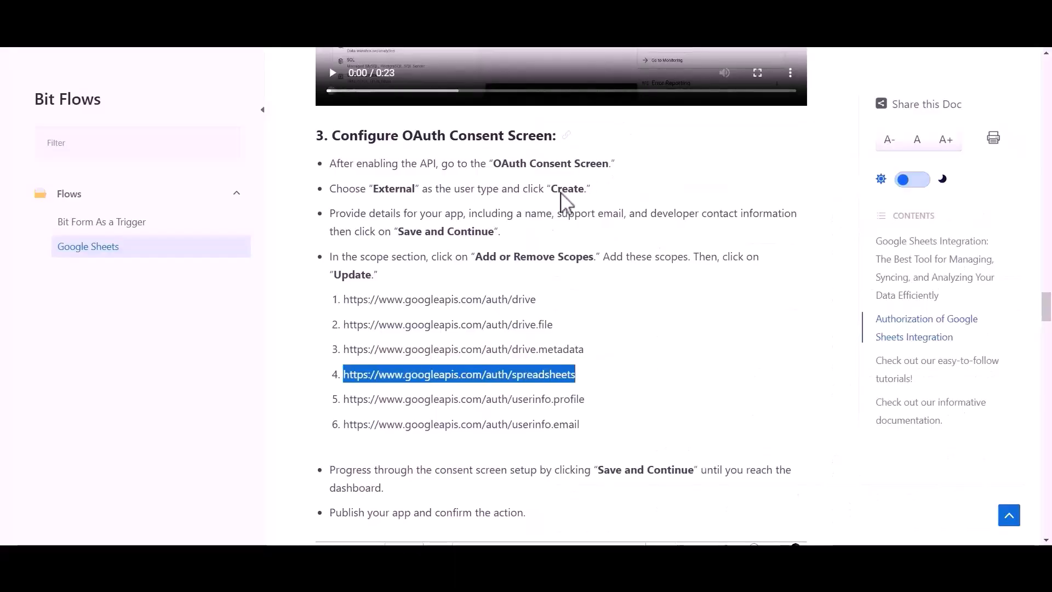
Step: Select the userinfo.profile and userinfo.email scopes by filtering on their URLs
{"action": "left_click_drag", "start_coordinate": [344, 400], "coordinate": [587, 404]}
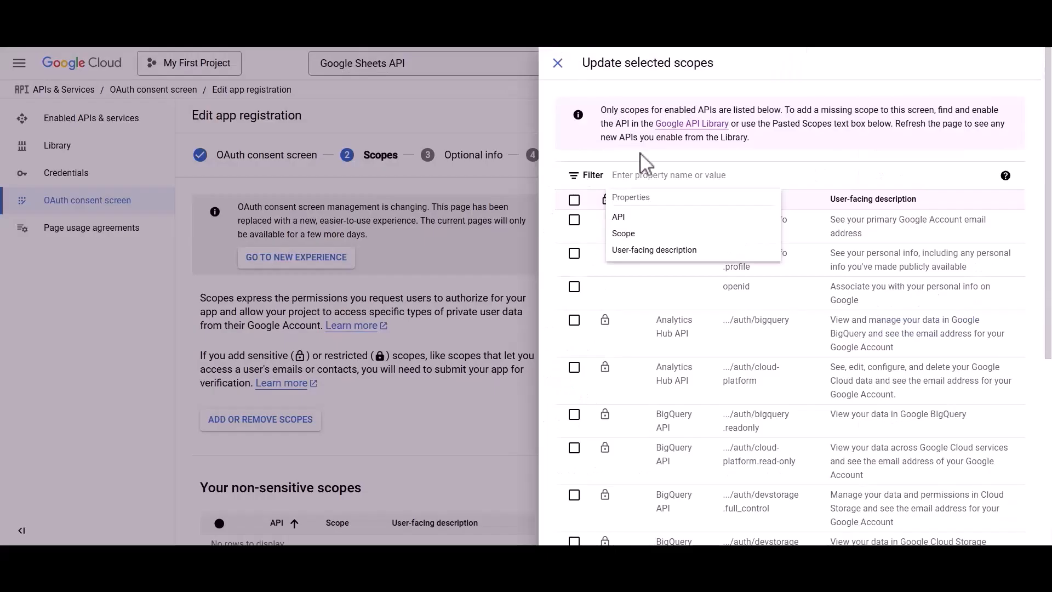
{"action": "type", "text": "https://www.googleapis.com/auth/userinfo.profile"}
{"action": "left_click", "coordinate": [652, 220]}
{"action": "left_click", "coordinate": [573, 219]}
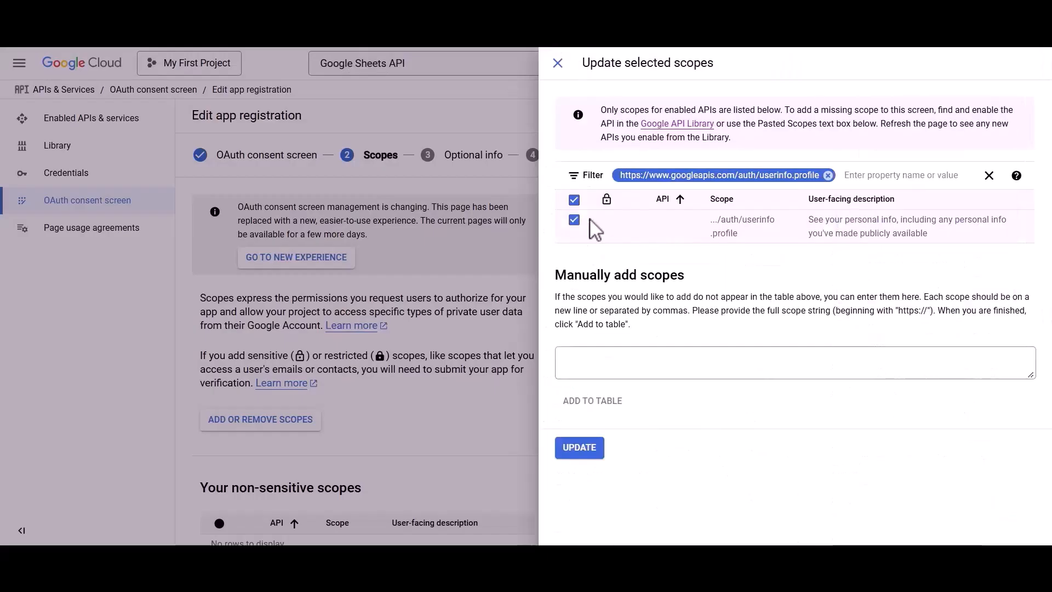
{"action": "left_click", "coordinate": [827, 175]}
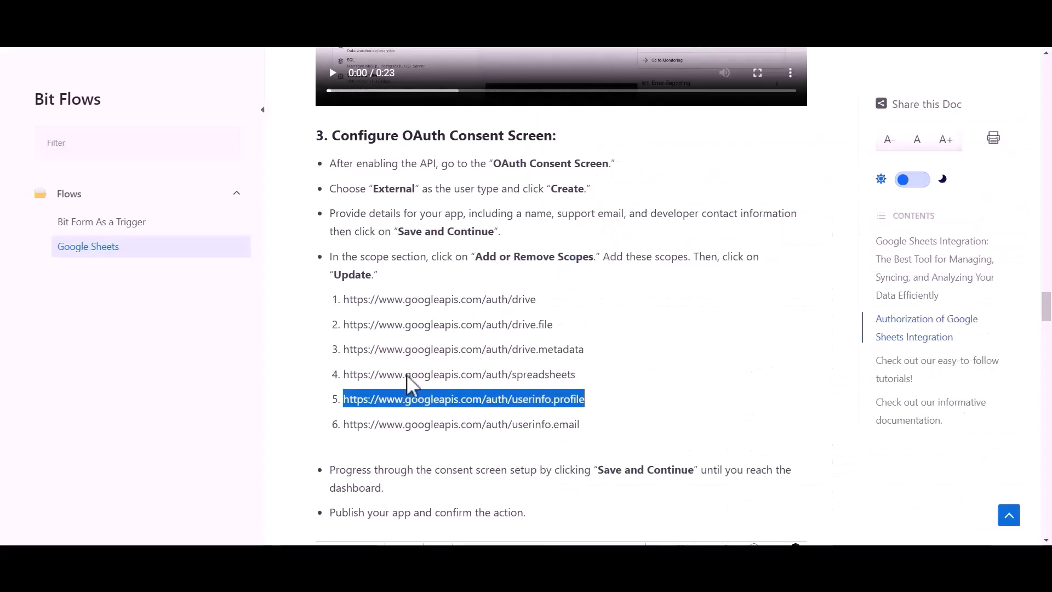
{"action": "left_click_drag", "start_coordinate": [345, 425], "coordinate": [577, 430]}
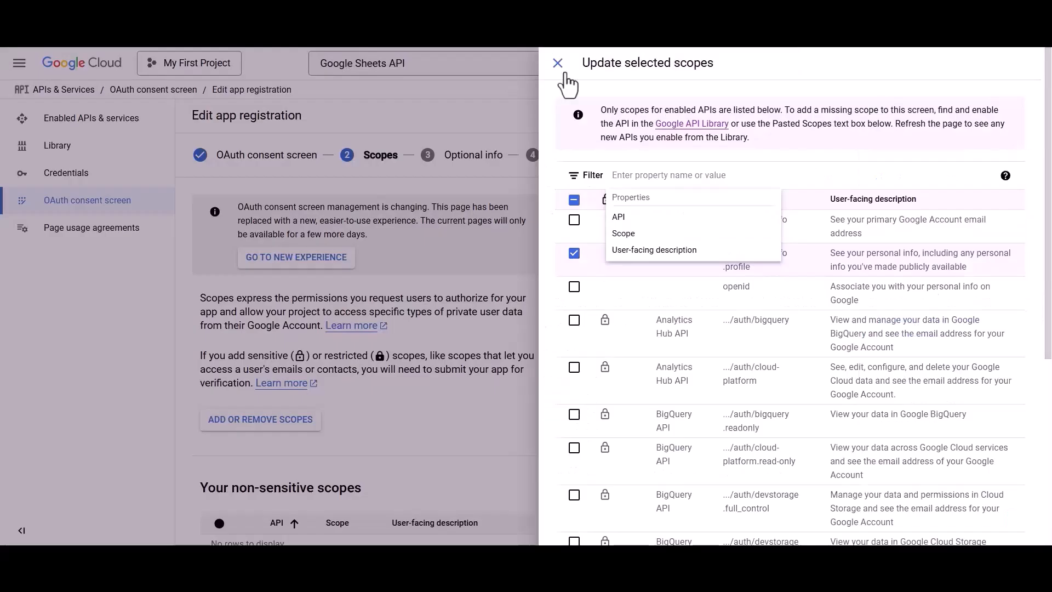
{"action": "type", "text": "https://www.googleapis.com/auth/userinfo.email"}
{"action": "left_click", "coordinate": [660, 227]}
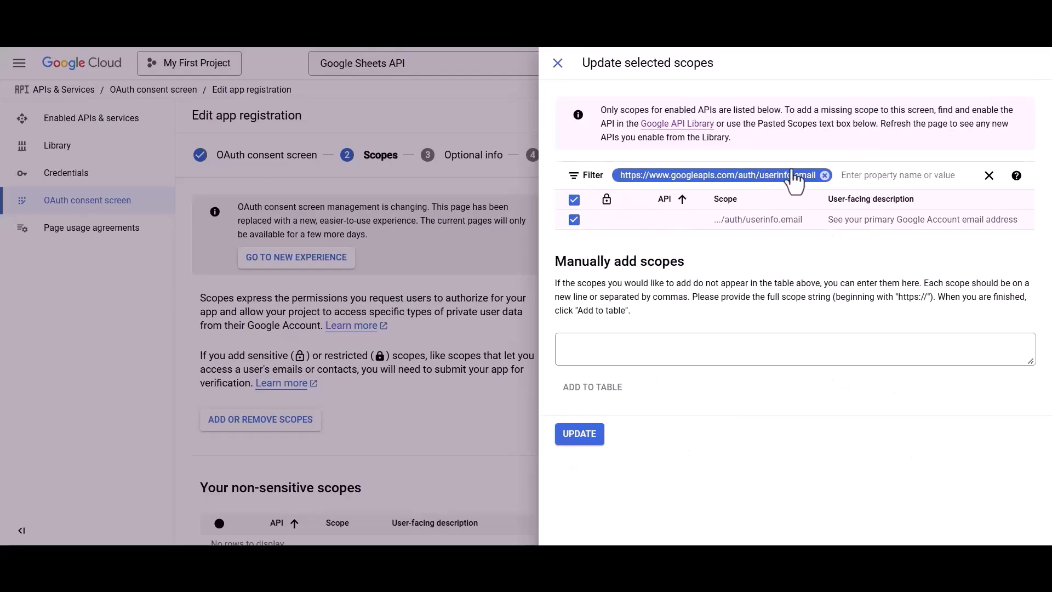
{"action": "left_click", "coordinate": [824, 175]}
Step: Save the selected scopes and continue through the optional info step to the summary
{"action": "scroll", "coordinate": [770, 405], "scroll_direction": "down", "scroll_amount": 5}
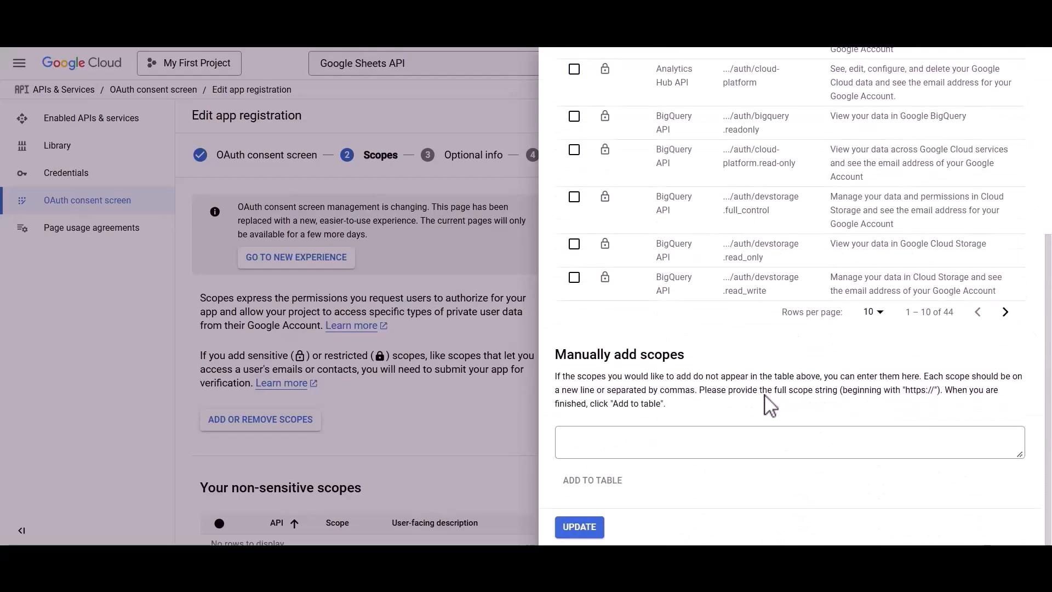
{"action": "left_click", "coordinate": [581, 528]}
{"action": "scroll", "coordinate": [582, 533], "scroll_direction": "down", "scroll_amount": 15}
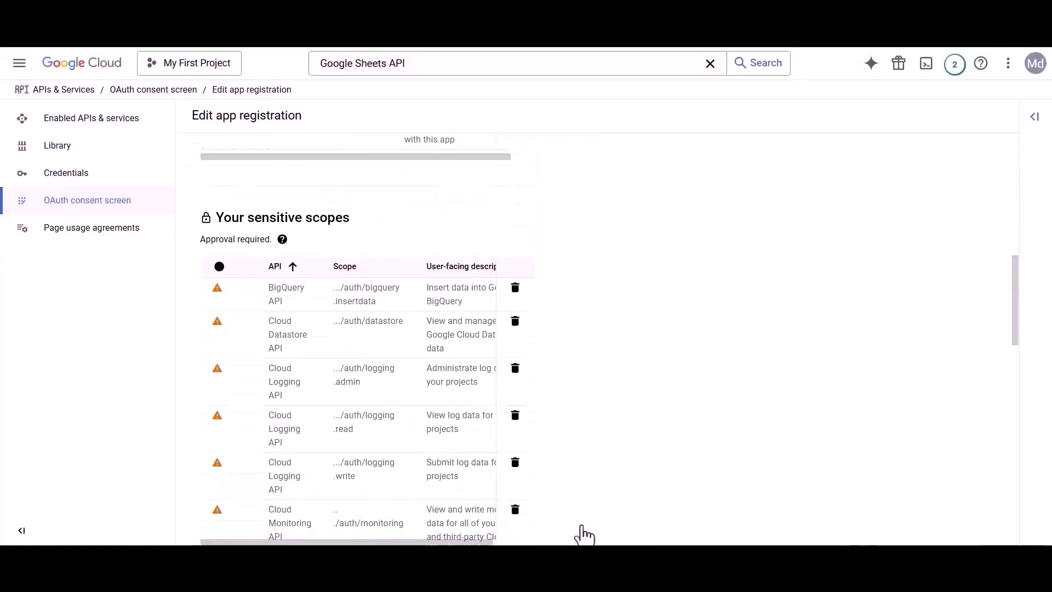
{"action": "scroll", "coordinate": [582, 534], "scroll_direction": "down", "scroll_amount": 2}
{"action": "left_click", "coordinate": [246, 520]}
{"action": "scroll", "coordinate": [237, 522], "scroll_direction": "down", "scroll_amount": 3}
{"action": "left_click", "coordinate": [238, 520]}
Step: Return to the consent screen dashboard and publish the app to production
{"action": "scroll", "coordinate": [237, 523], "scroll_direction": "down", "scroll_amount": 20}
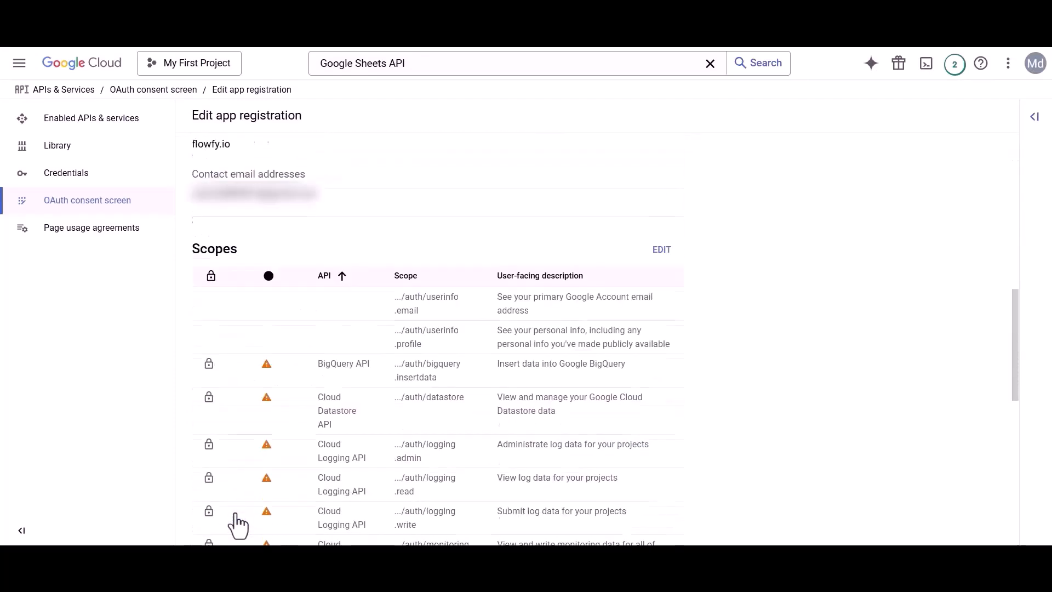
{"action": "scroll", "coordinate": [238, 523], "scroll_direction": "down", "scroll_amount": 3}
{"action": "left_click", "coordinate": [237, 523]}
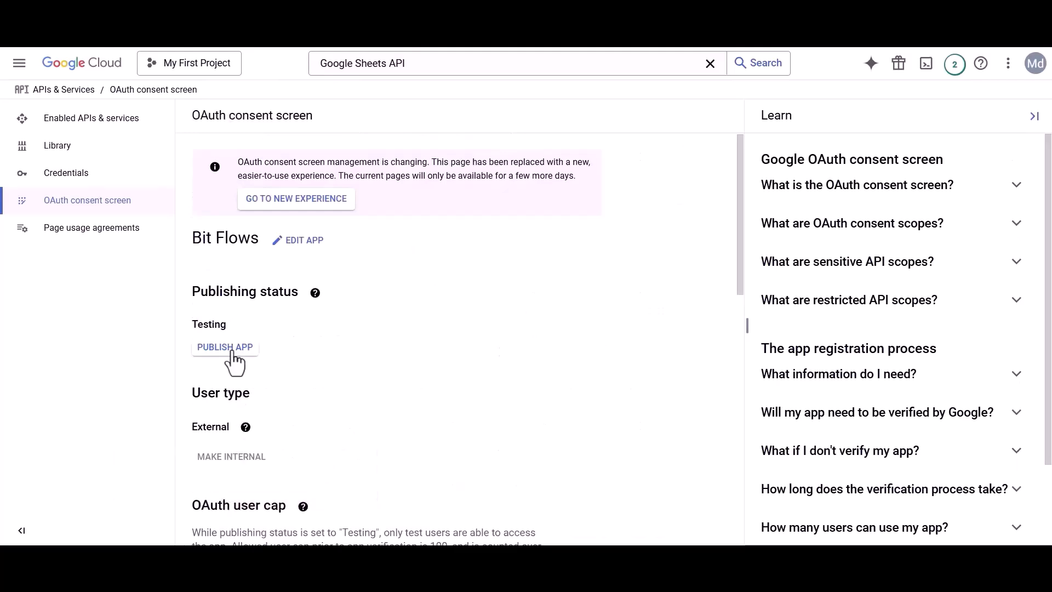
{"action": "left_click", "coordinate": [230, 348]}
{"action": "left_click", "coordinate": [678, 410]}
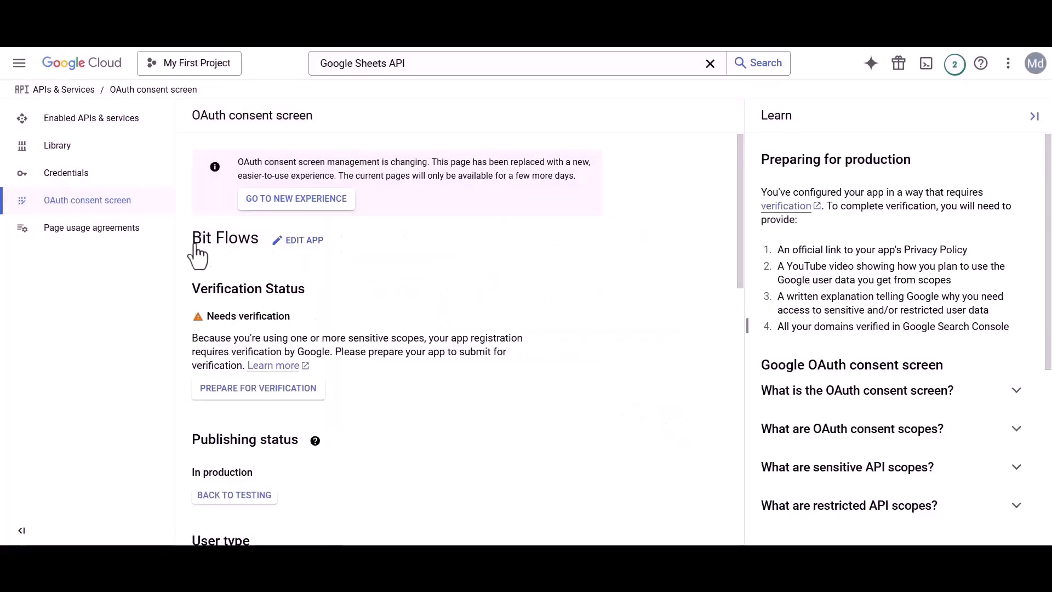
Step: Create an OAuth client ID of type Web application named 'Bit Flows'
{"action": "left_click", "coordinate": [87, 182]}
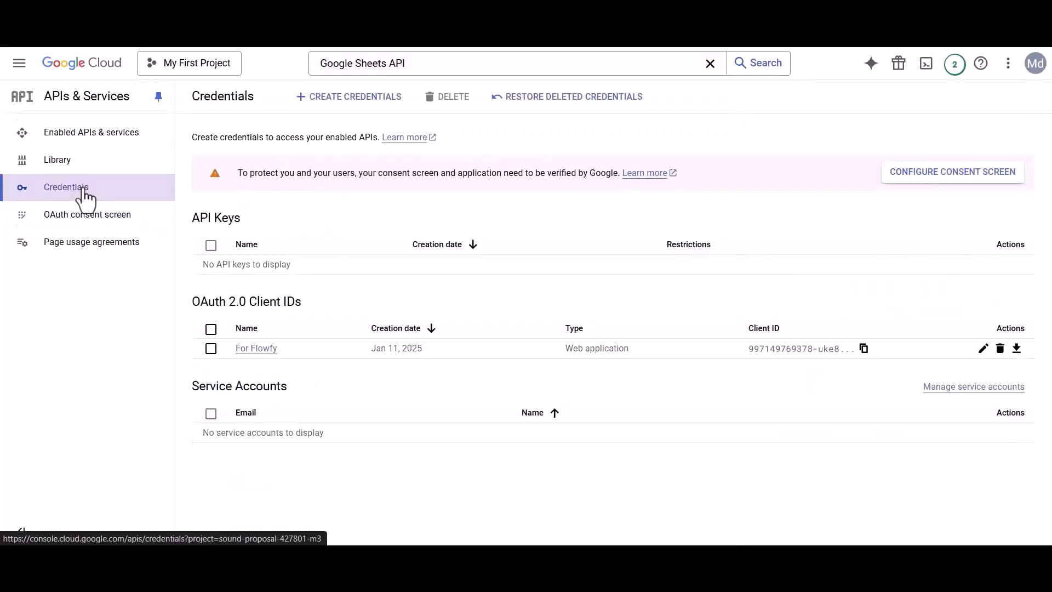
{"action": "left_click", "coordinate": [343, 98]}
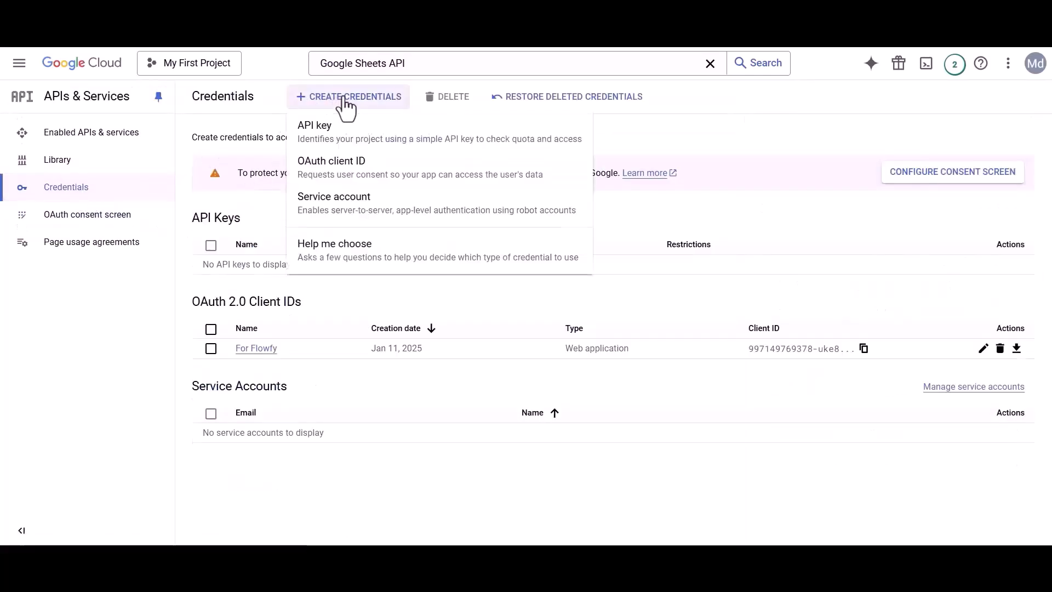
{"action": "left_click", "coordinate": [335, 170]}
{"action": "left_click", "coordinate": [239, 228]}
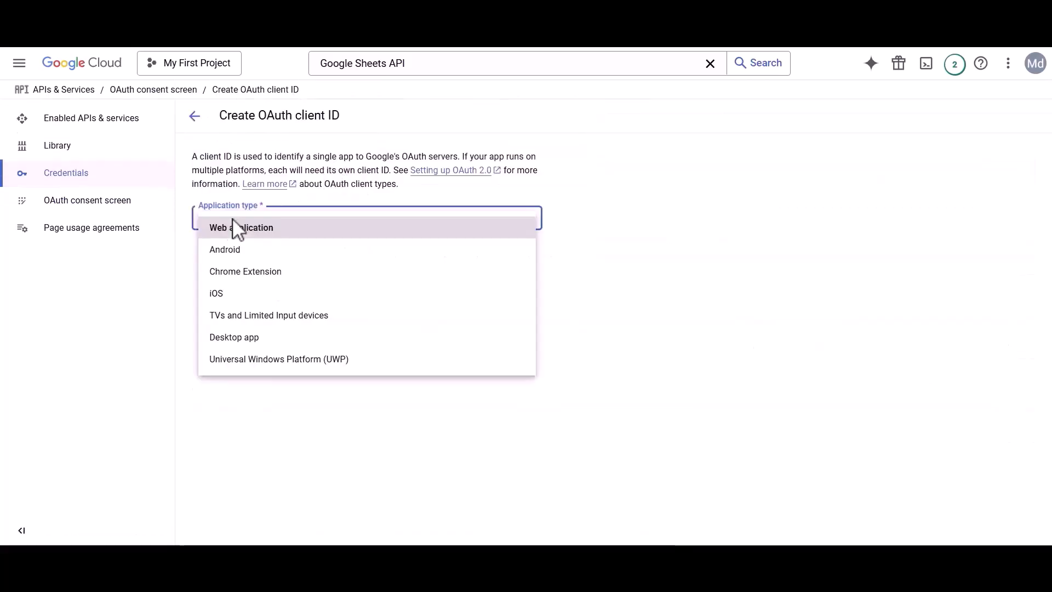
{"action": "left_click", "coordinate": [234, 234]}
{"action": "left_click_drag", "start_coordinate": [200, 259], "coordinate": [257, 261]}
{"action": "type", "text": "Bit Flows"}
Step: Add the site address as an authorized JavaScript origin and copy the connection's redirect URI
{"action": "left_click_drag", "start_coordinate": [203, 368], "coordinate": [366, 393]}
{"action": "left_click", "coordinate": [372, 390]}
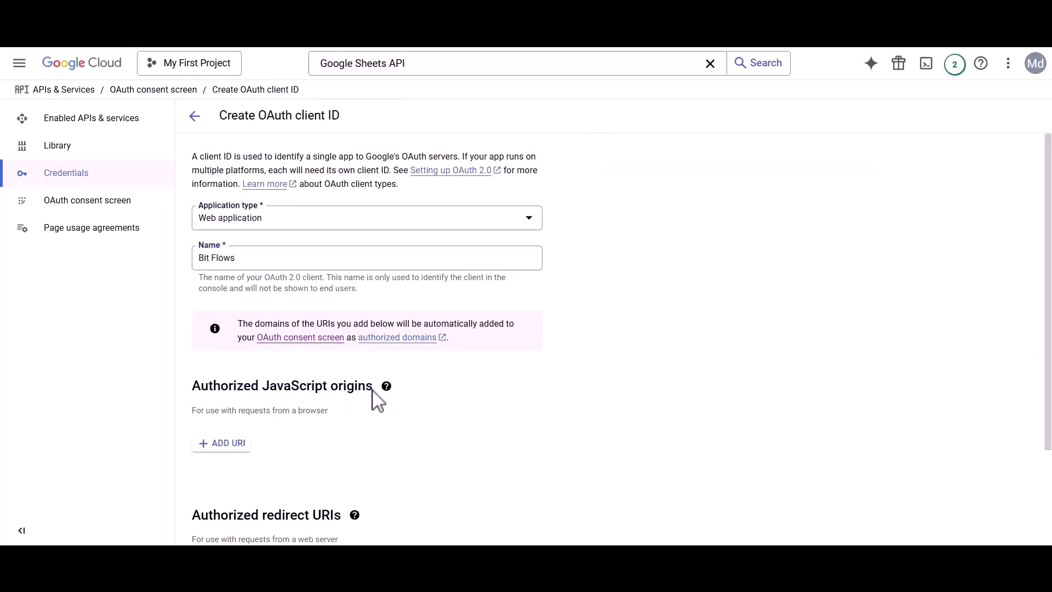
{"action": "left_click", "coordinate": [229, 444]}
{"action": "key", "text": "ctrl+v"}
{"action": "scroll", "coordinate": [231, 460], "scroll_direction": "down", "scroll_amount": 3}
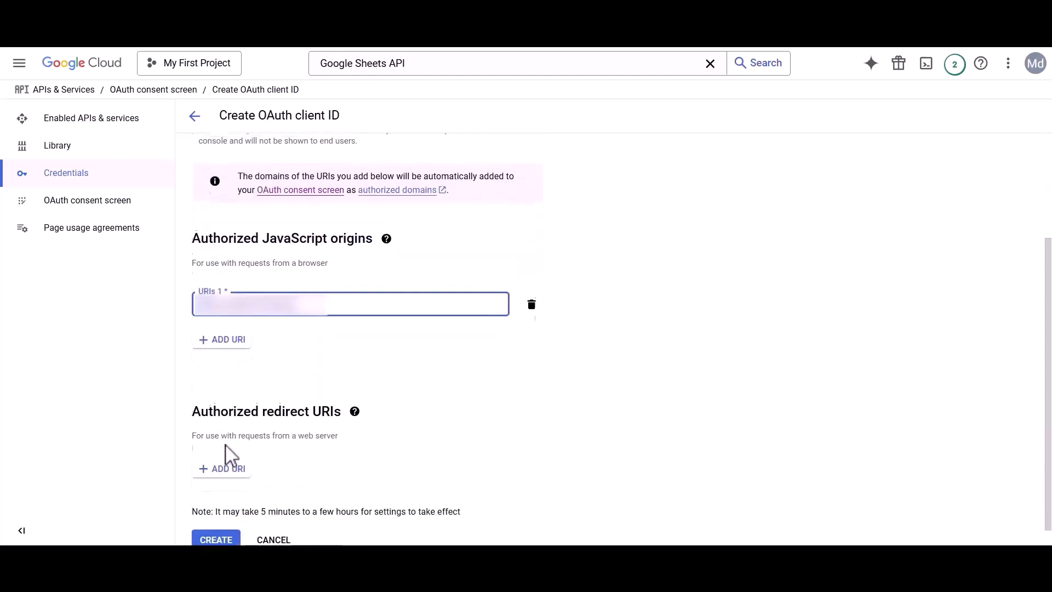
{"action": "left_click_drag", "start_coordinate": [207, 429], "coordinate": [343, 423]}
{"action": "left_click", "coordinate": [341, 423]}
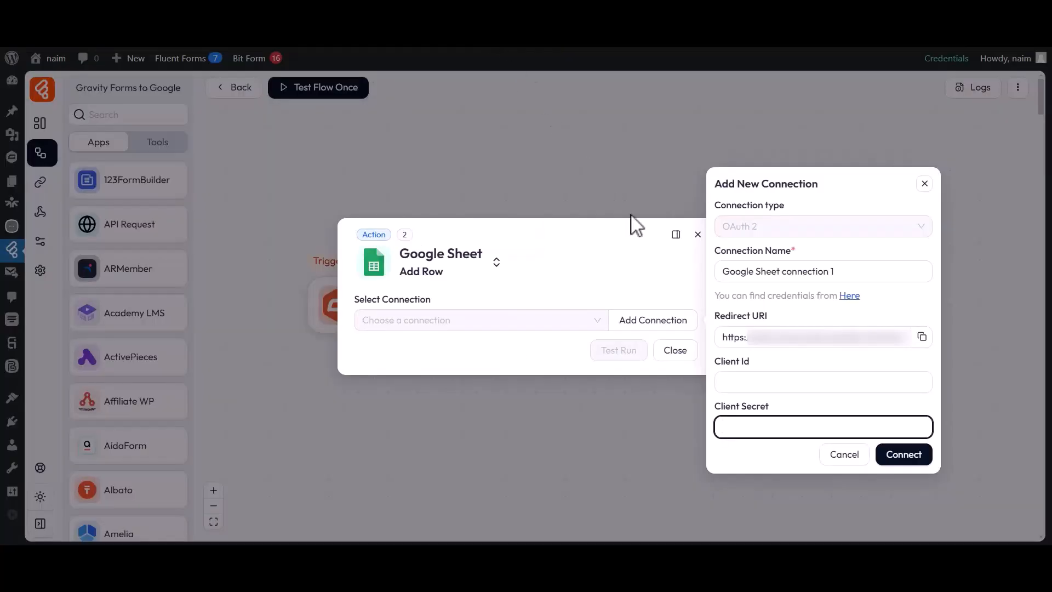
{"action": "left_click_drag", "start_coordinate": [724, 335], "coordinate": [912, 349]}
Step: Add Bit Flows' redirect URI under Authorized redirect URIs and create the Google OAuth client
{"action": "left_click", "coordinate": [922, 338]}
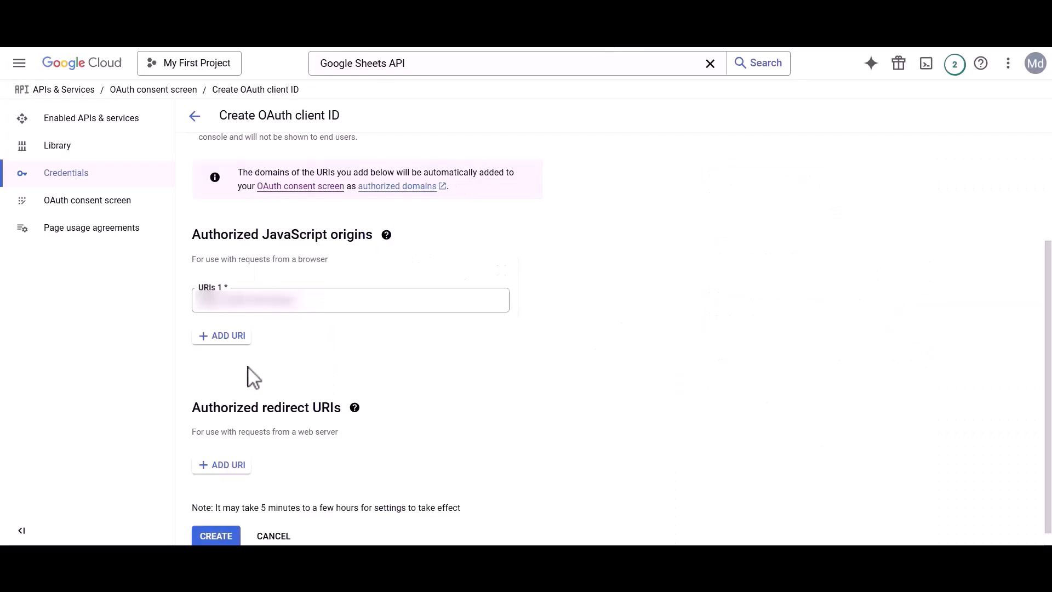
{"action": "left_click_drag", "start_coordinate": [197, 410], "coordinate": [347, 423]}
{"action": "left_click", "coordinate": [346, 423]}
{"action": "left_click", "coordinate": [233, 465]}
{"action": "key", "text": "ctrl+v"}
{"action": "scroll", "coordinate": [237, 484], "scroll_direction": "down", "scroll_amount": 1}
{"action": "left_click", "coordinate": [227, 523]}
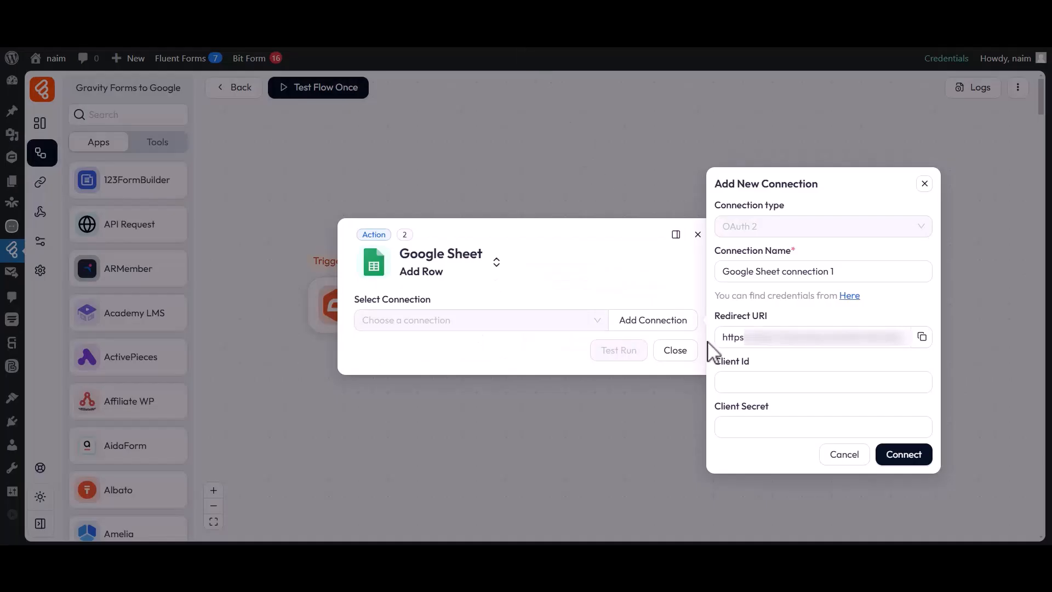
Step: Enter the new OAuth Client ID and Client Secret into Bit Flows' connection form
{"action": "left_click", "coordinate": [756, 373]}
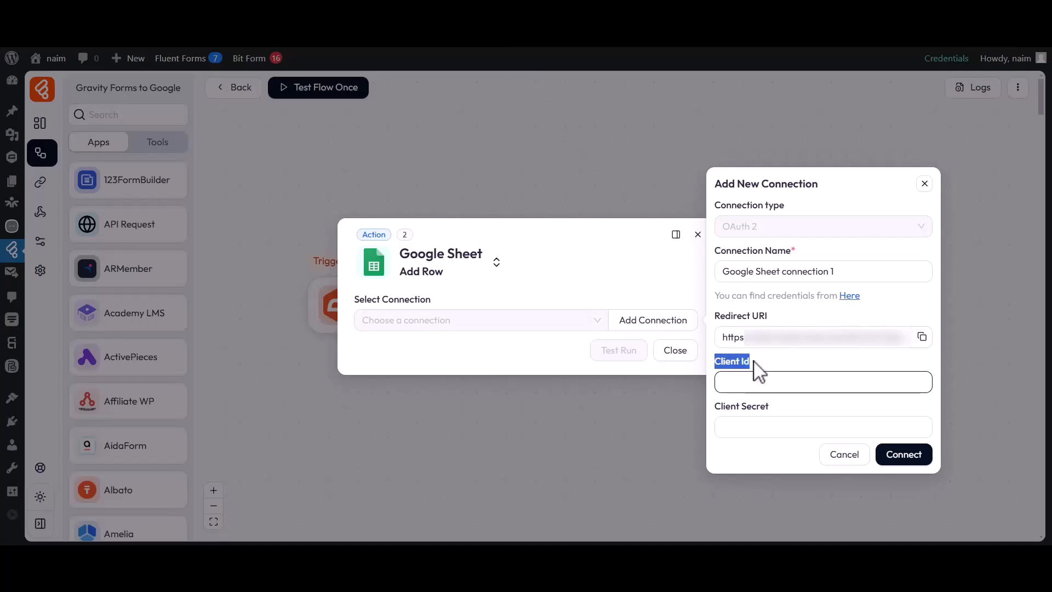
{"action": "key", "text": "ctrl+v"}
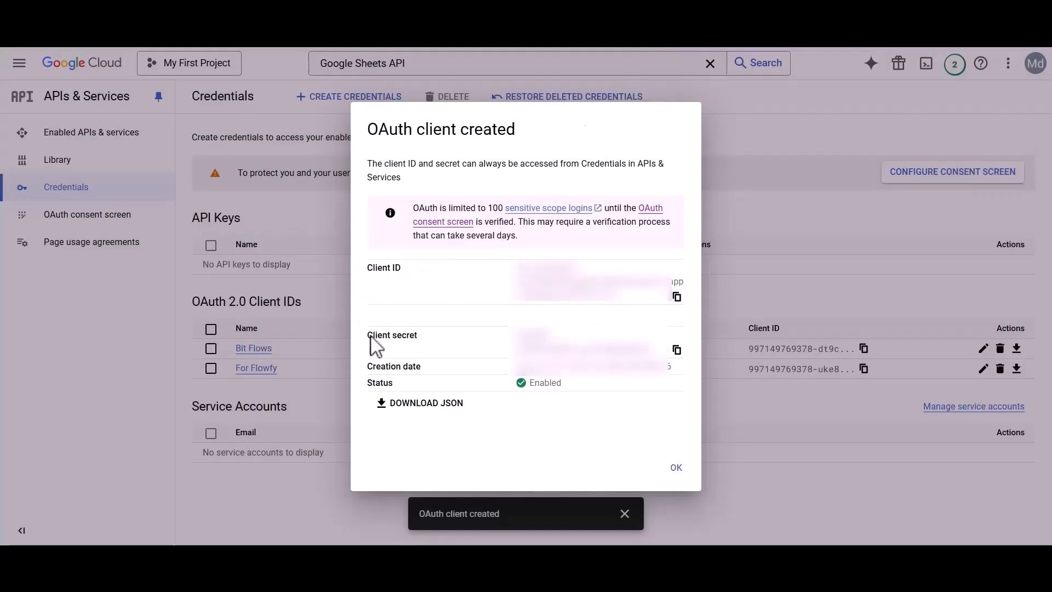
{"action": "left_click", "coordinate": [676, 349]}
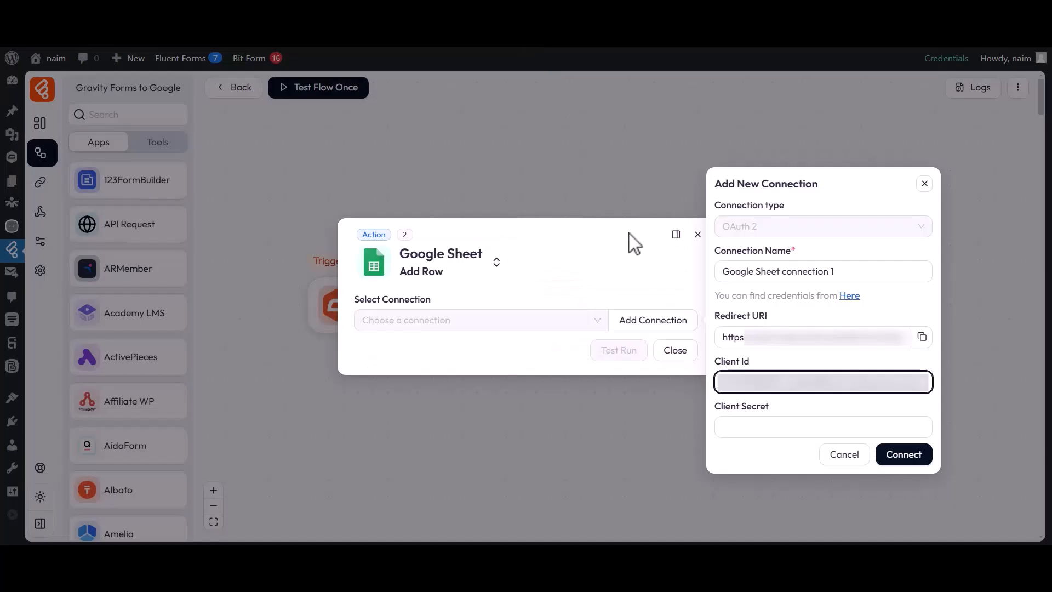
{"action": "left_click", "coordinate": [770, 425]}
{"action": "key", "text": "ctrl+v"}
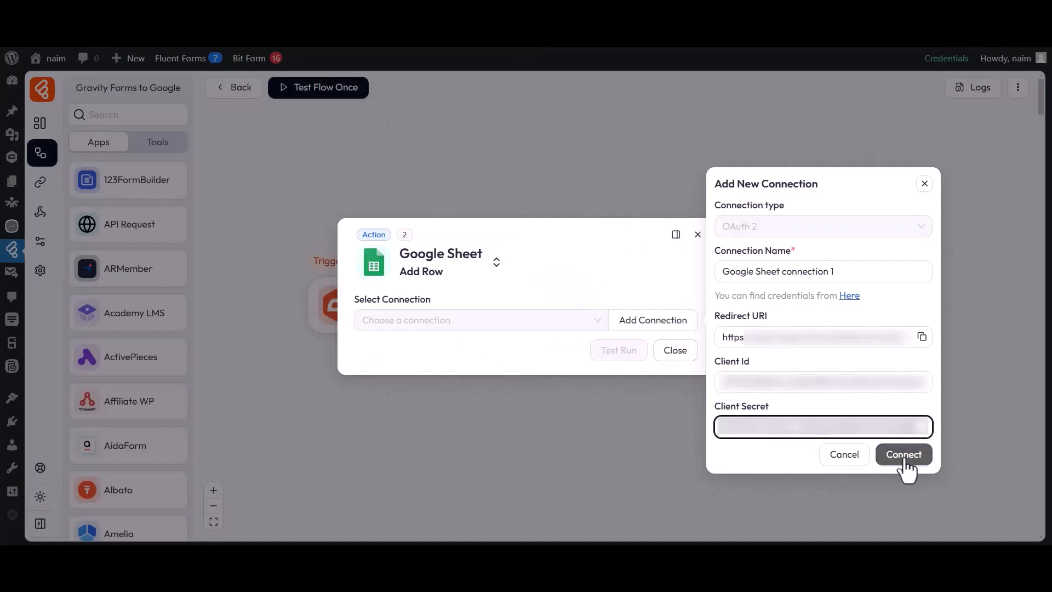
Step: Connect and authorize with a Google account, proceeding past the unverified-app warning to grant access
{"action": "left_click", "coordinate": [900, 456]}
{"action": "left_click_drag", "start_coordinate": [23, 115], "coordinate": [213, 119]}
{"action": "left_click", "coordinate": [218, 129]}
{"action": "left_click", "coordinate": [93, 199]}
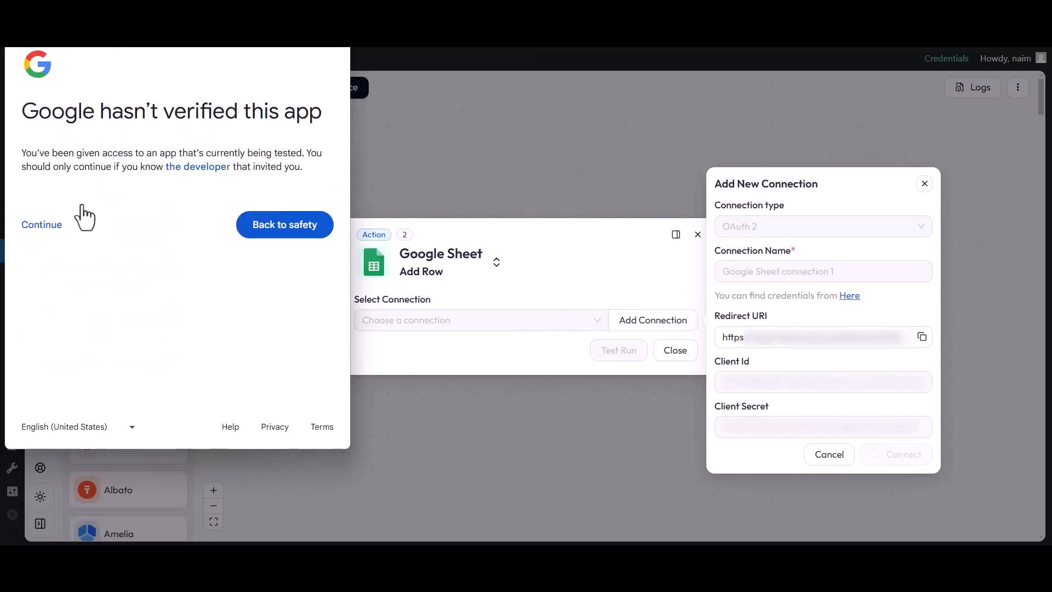
{"action": "left_click", "coordinate": [41, 226]}
{"action": "scroll", "coordinate": [41, 224], "scroll_direction": "down", "scroll_amount": 3}
{"action": "left_click", "coordinate": [243, 377]}
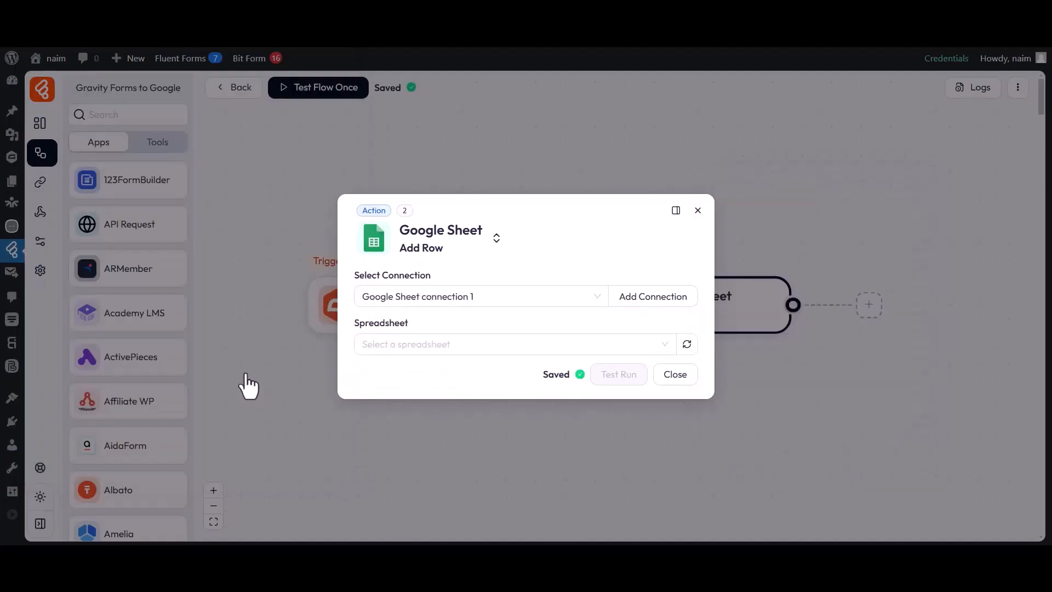
Step: Target the My All Post List spreadsheet and its Sheet1
{"action": "left_click_drag", "start_coordinate": [356, 277], "coordinate": [433, 279]}
{"action": "left_click", "coordinate": [431, 280]}
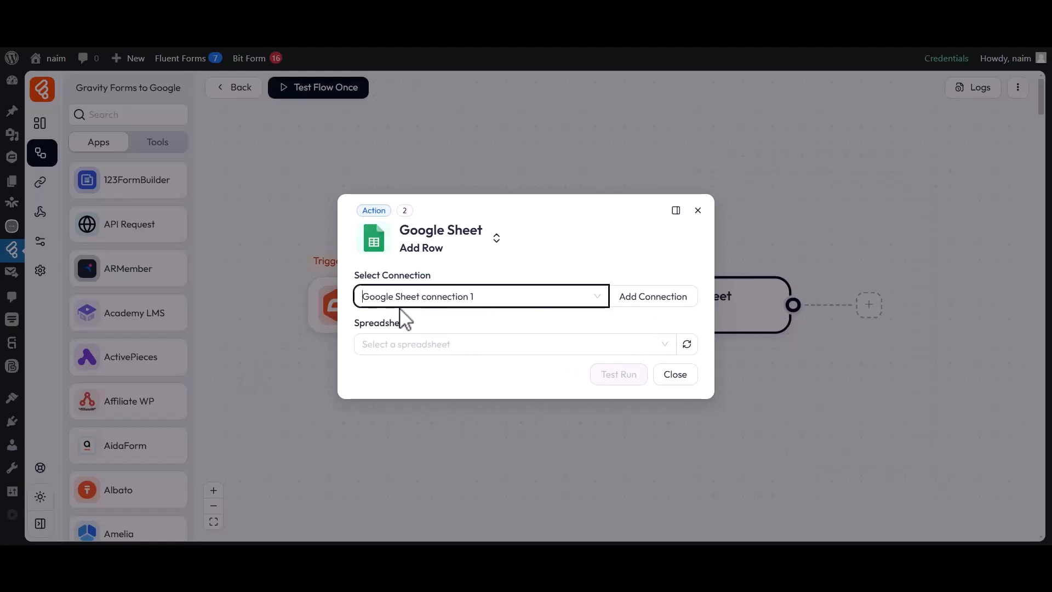
{"action": "left_click", "coordinate": [415, 345]}
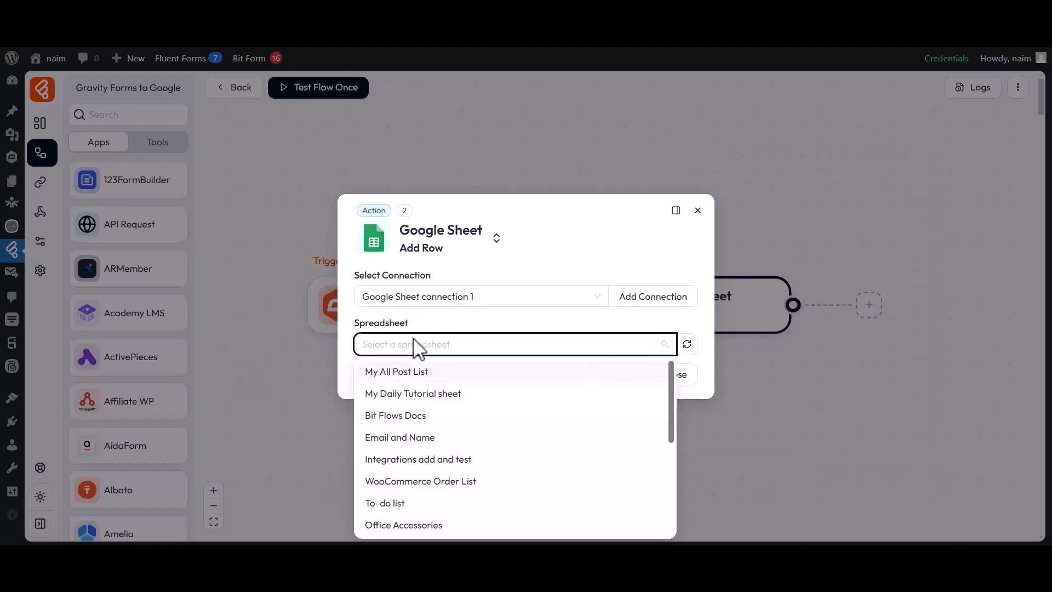
{"action": "left_click", "coordinate": [403, 373]}
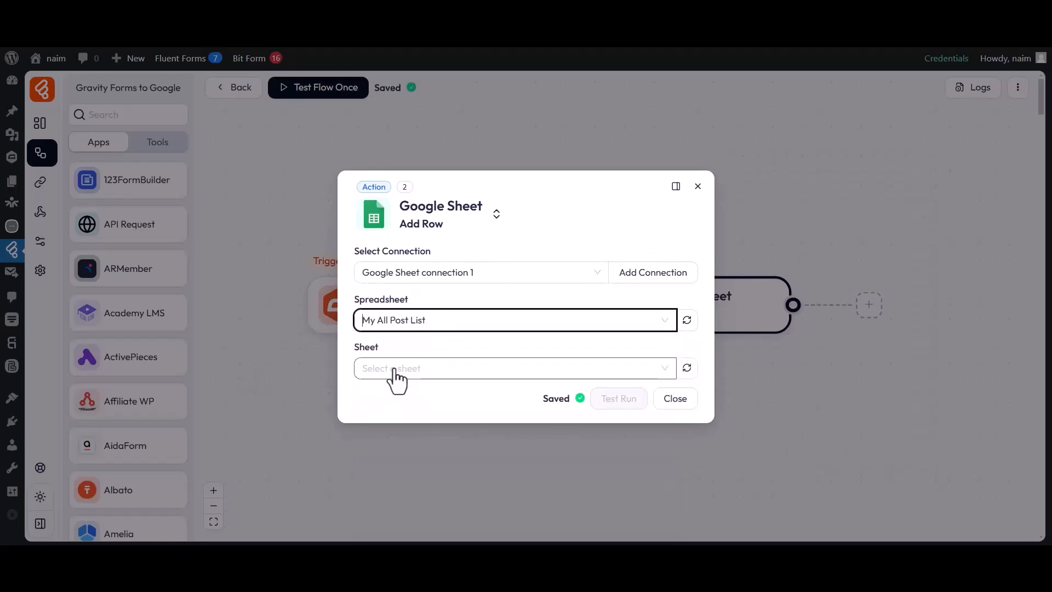
{"action": "left_click", "coordinate": [382, 361]}
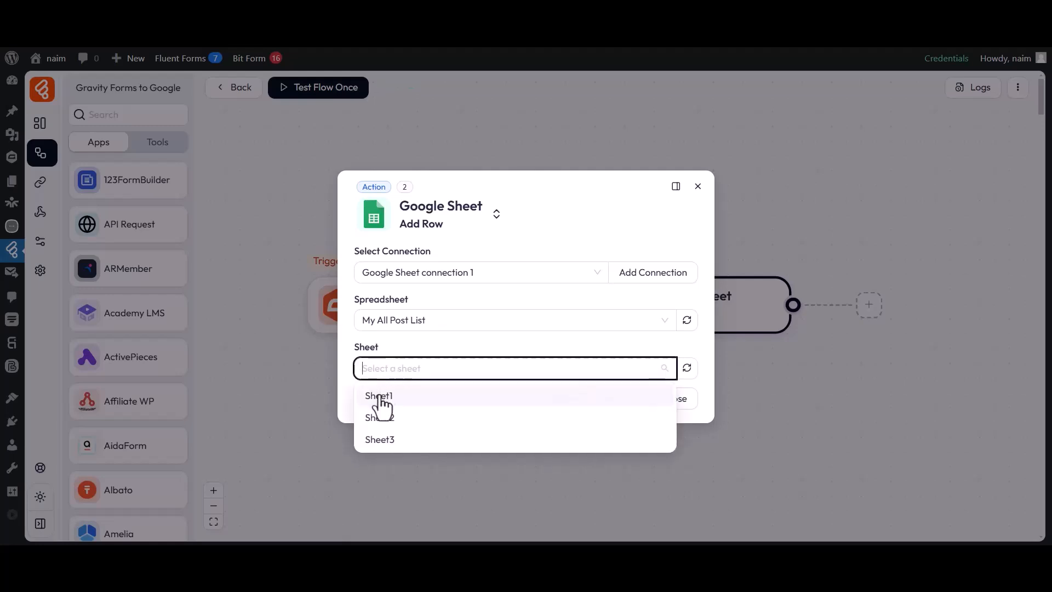
{"action": "left_click", "coordinate": [380, 396]}
Step: Add a column mapping that fills column A with form field 4
{"action": "left_click_drag", "start_coordinate": [355, 374], "coordinate": [415, 378]}
{"action": "left_click", "coordinate": [403, 398]}
{"action": "left_click", "coordinate": [394, 389]}
{"action": "left_click", "coordinate": [369, 210]}
{"action": "left_click", "coordinate": [510, 391]}
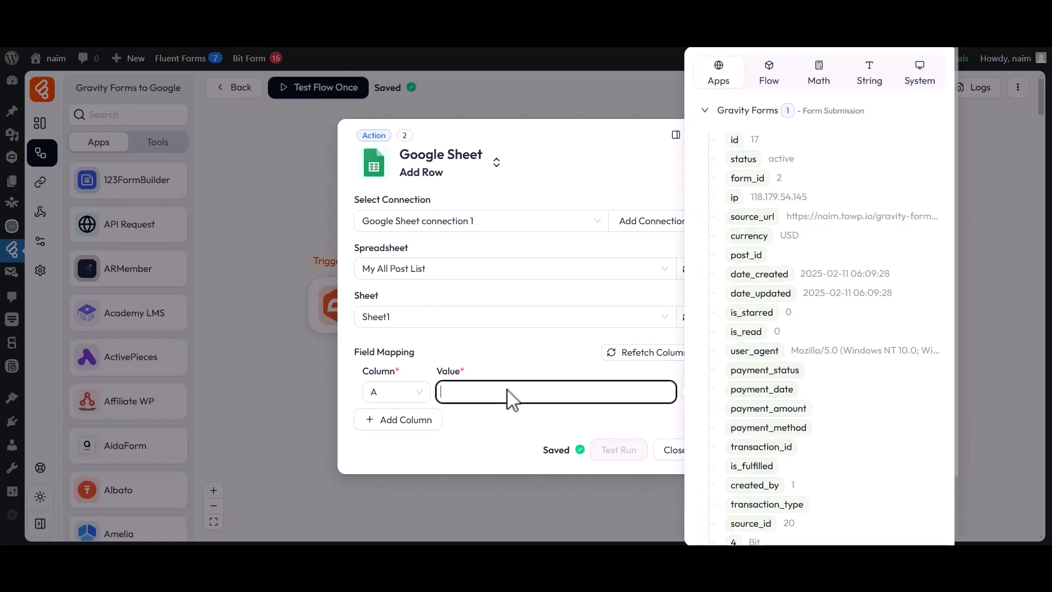
{"action": "scroll", "coordinate": [745, 405], "scroll_direction": "down", "scroll_amount": 3}
{"action": "left_click", "coordinate": [735, 466]}
{"action": "left_click", "coordinate": [559, 418]}
Step: Add a second mapping that fills column B with form field 9
{"action": "left_click", "coordinate": [400, 421]}
{"action": "left_click", "coordinate": [394, 415]}
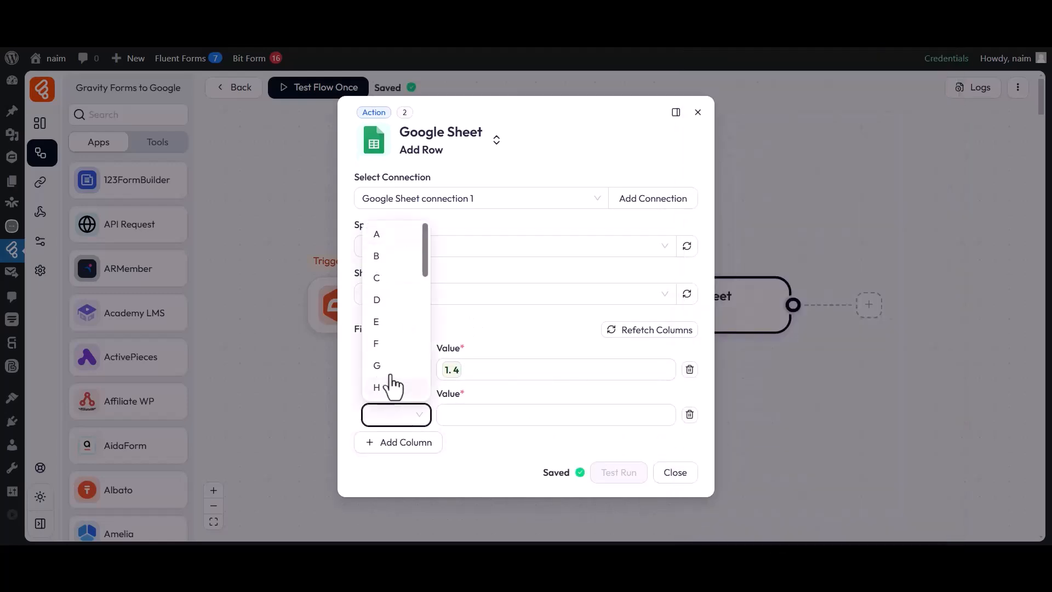
{"action": "left_click", "coordinate": [381, 255]}
{"action": "left_click", "coordinate": [572, 416]}
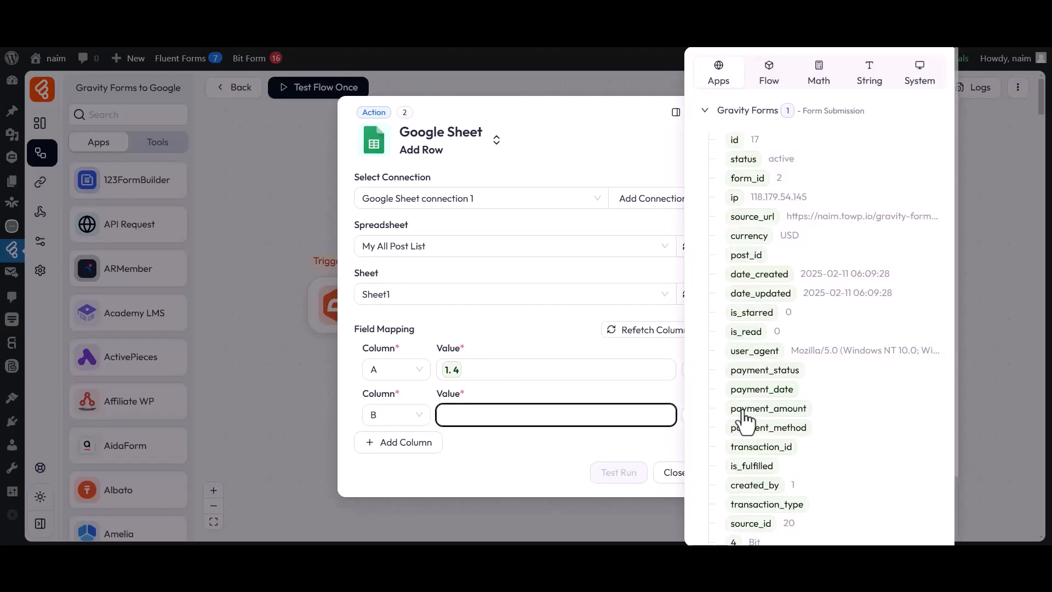
{"action": "scroll", "coordinate": [739, 417], "scroll_direction": "down", "scroll_amount": 3}
{"action": "left_click", "coordinate": [734, 480]}
{"action": "left_click", "coordinate": [582, 438]}
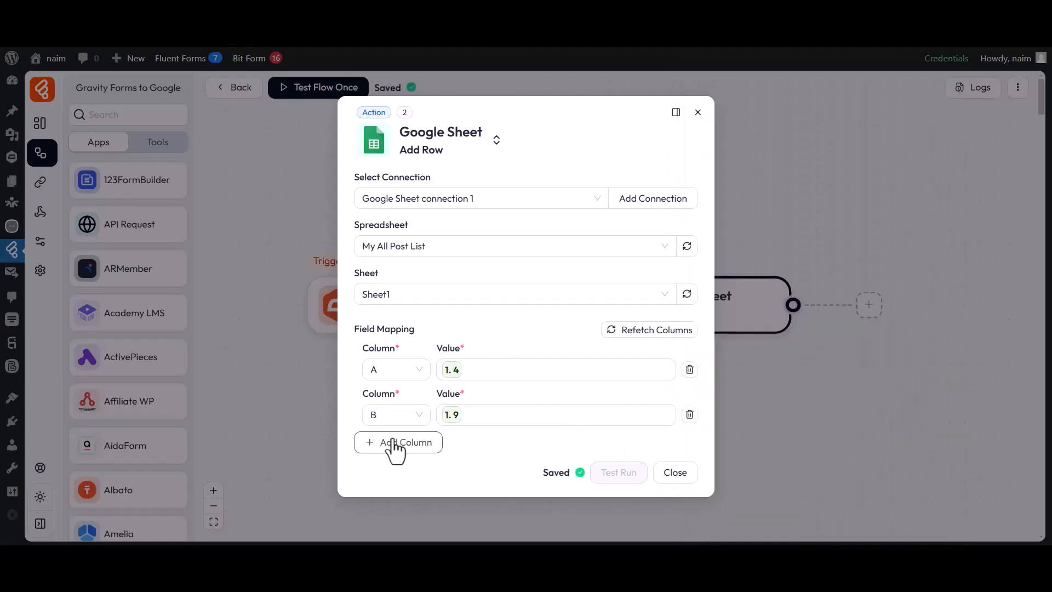
Step: Add a third mapping that fills column C with form field 7
{"action": "left_click", "coordinate": [399, 444]}
{"action": "left_click", "coordinate": [395, 437]}
{"action": "left_click", "coordinate": [384, 306]}
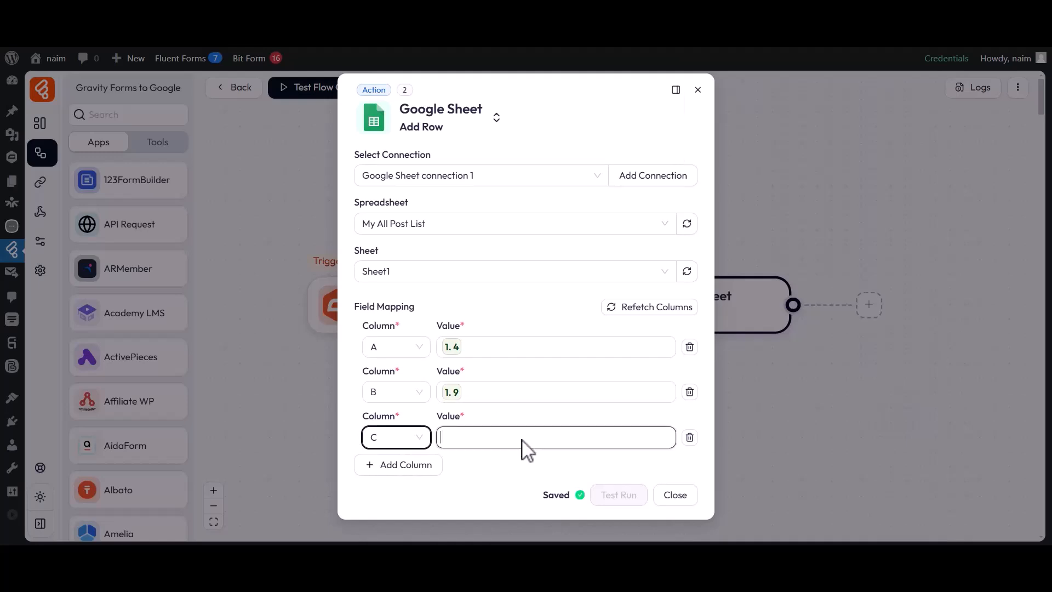
{"action": "left_click", "coordinate": [564, 438]}
{"action": "scroll", "coordinate": [747, 436], "scroll_direction": "down", "scroll_amount": 3}
{"action": "left_click", "coordinate": [734, 498]}
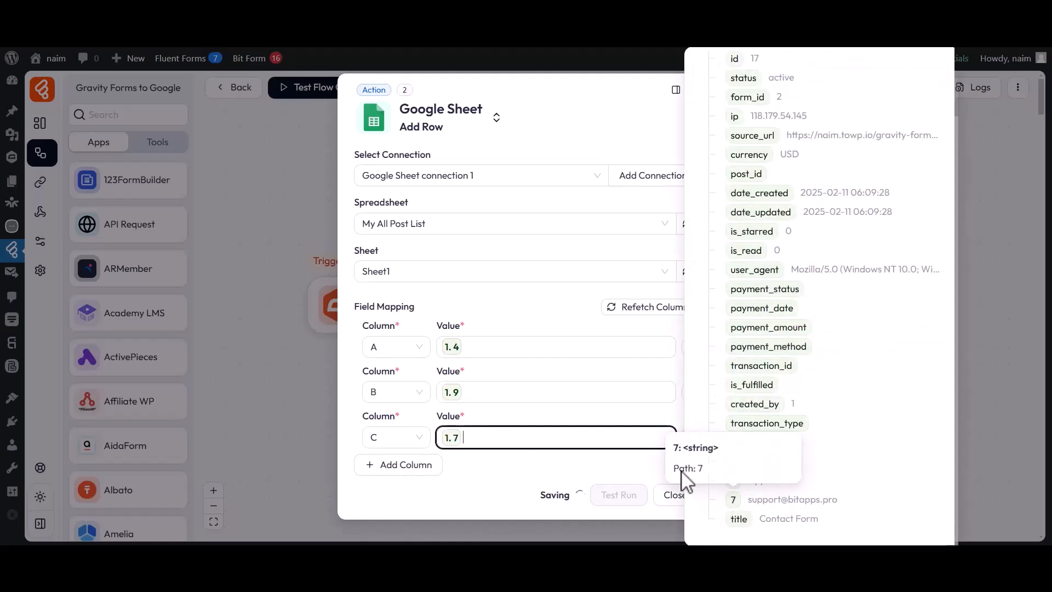
{"action": "left_click", "coordinate": [652, 462]}
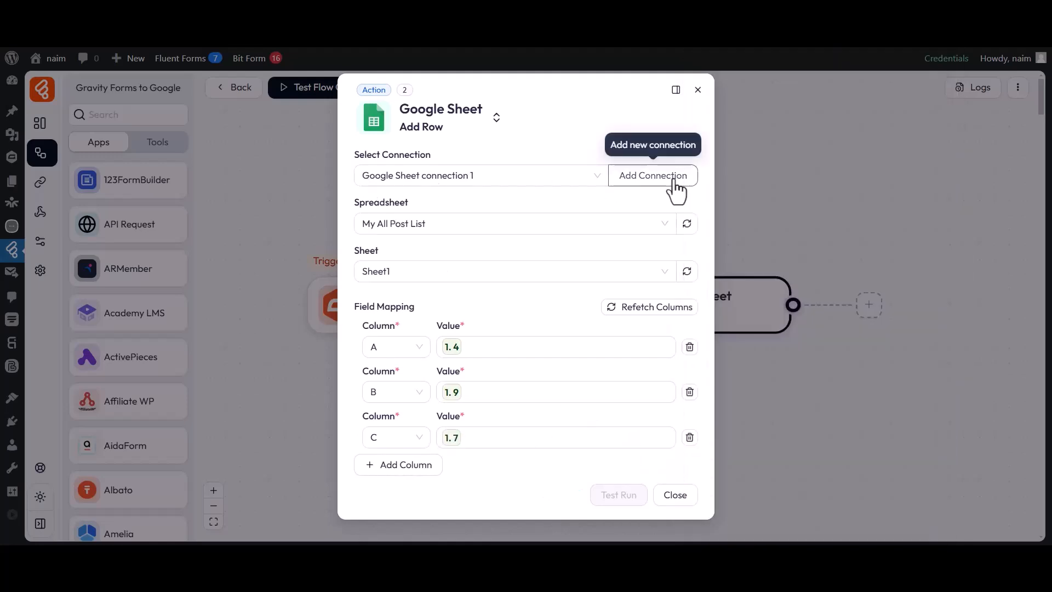
Step: Close the Add Row settings and start a one-time test listening for a live submission
{"action": "left_click", "coordinate": [676, 499]}
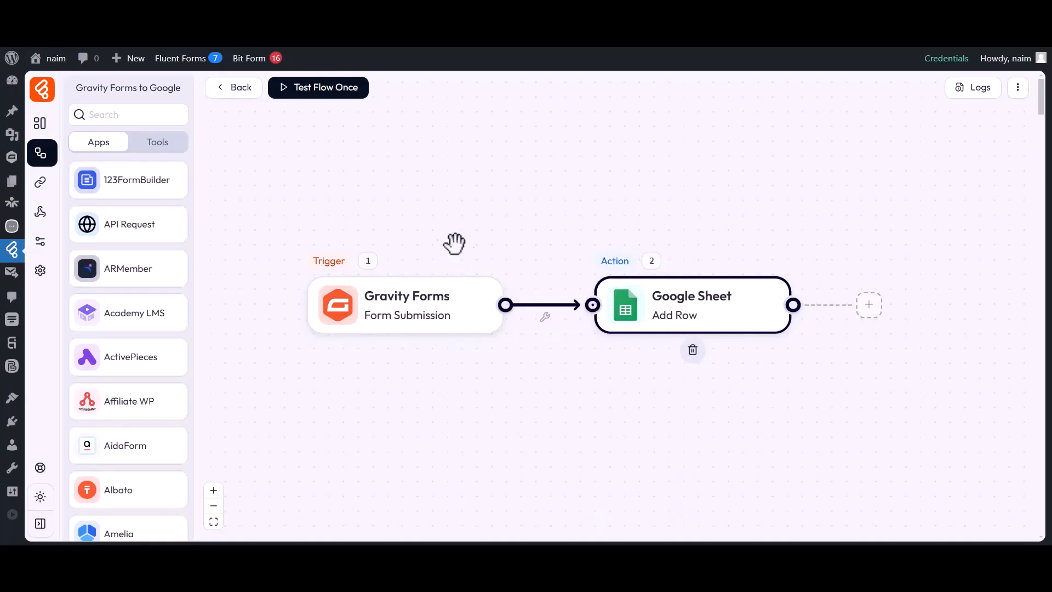
{"action": "left_click", "coordinate": [313, 92]}
{"action": "left_click", "coordinate": [315, 122]}
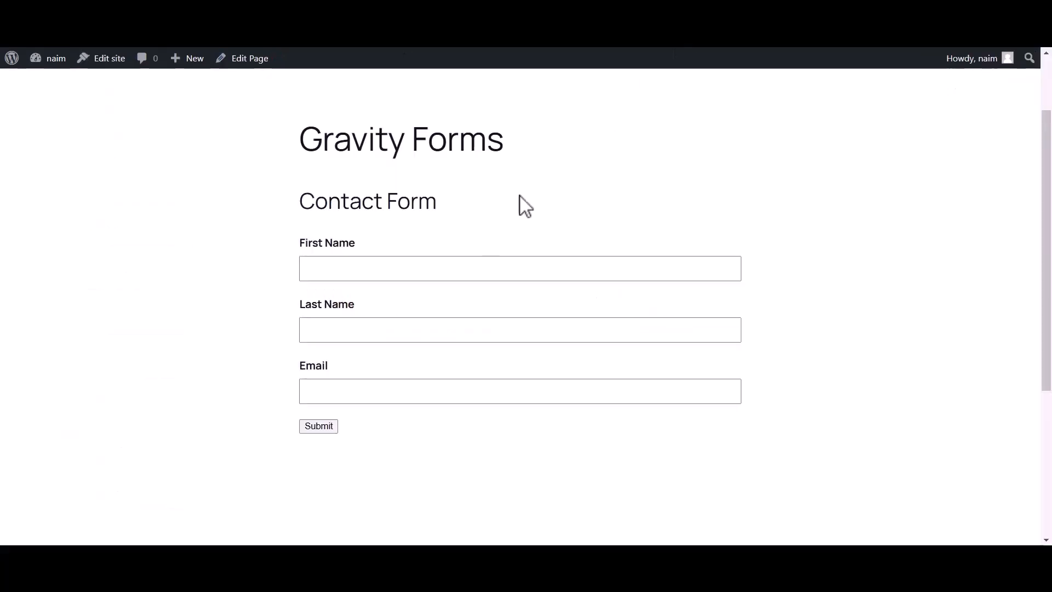
Step: Submit the Contact Form with first name 'Bit', last name 'Apps' and a sample email
{"action": "left_click", "coordinate": [455, 271]}
{"action": "type", "text": "Bit"}
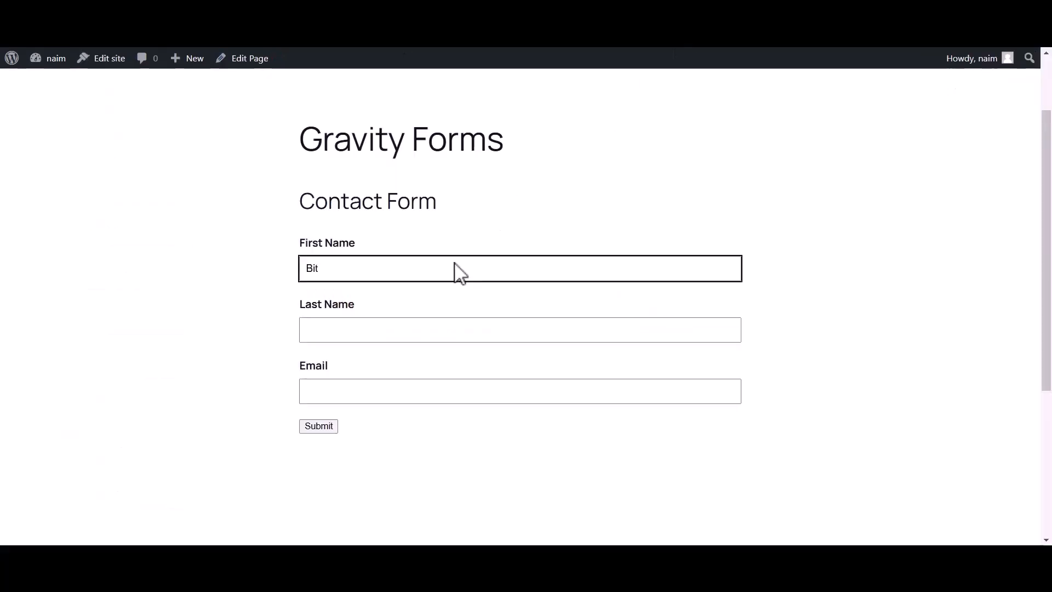
{"action": "left_click", "coordinate": [393, 335]}
{"action": "type", "text": "Apps"}
{"action": "left_click", "coordinate": [350, 395]}
{"action": "left_click", "coordinate": [320, 426]}
{"action": "left_click_drag", "start_coordinate": [300, 289], "coordinate": [725, 284]}
{"action": "left_click", "coordinate": [712, 297]}
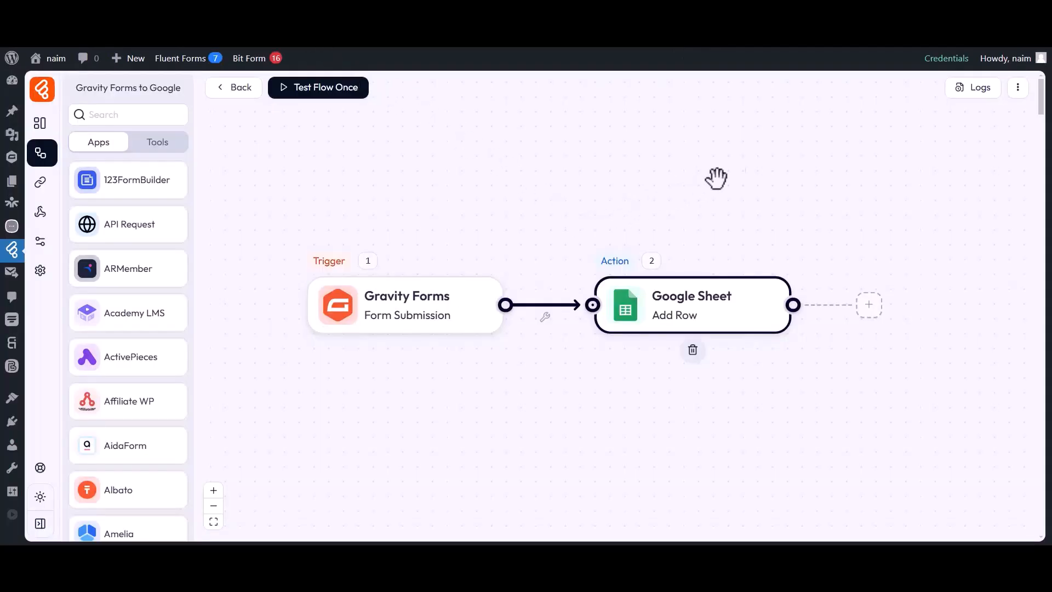
{"action": "left_click", "coordinate": [975, 90]}
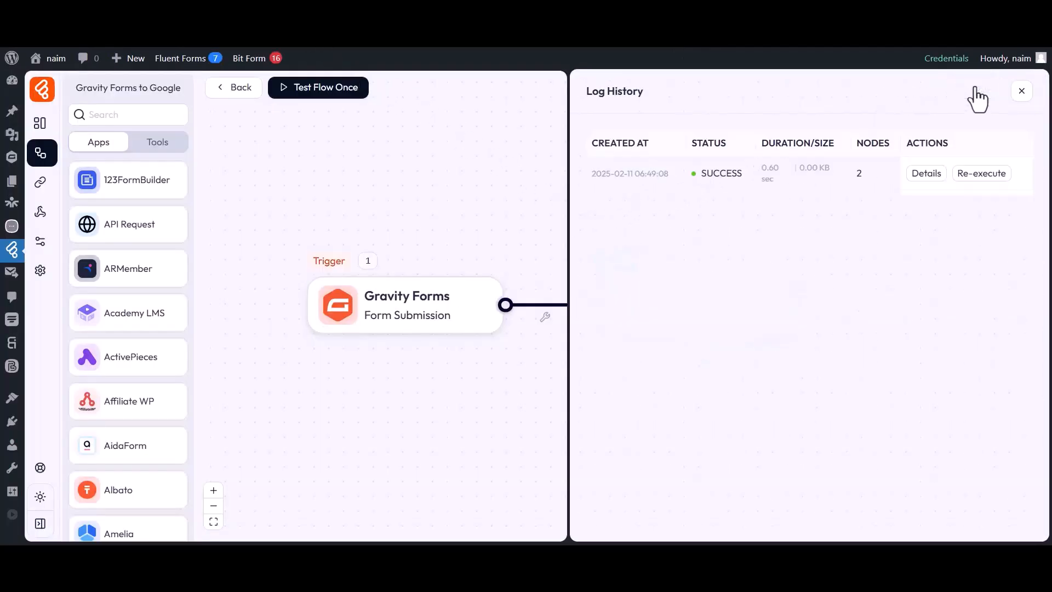
{"action": "double_click", "coordinate": [707, 144]}
{"action": "double_click", "coordinate": [721, 173]}
{"action": "left_click", "coordinate": [746, 176]}
{"action": "left_click", "coordinate": [924, 172]}
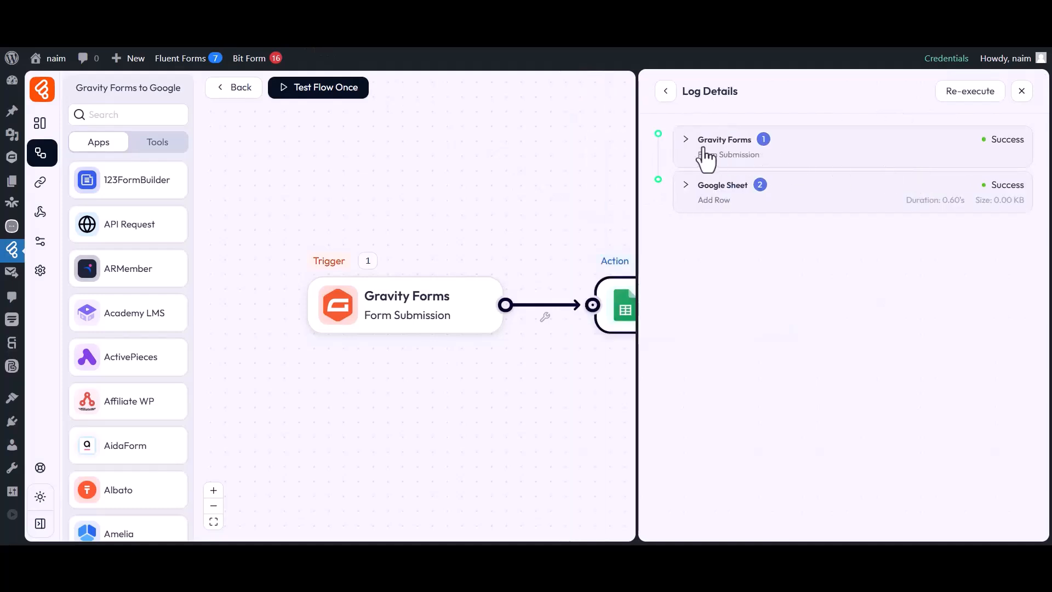
{"action": "left_click", "coordinate": [748, 189]}
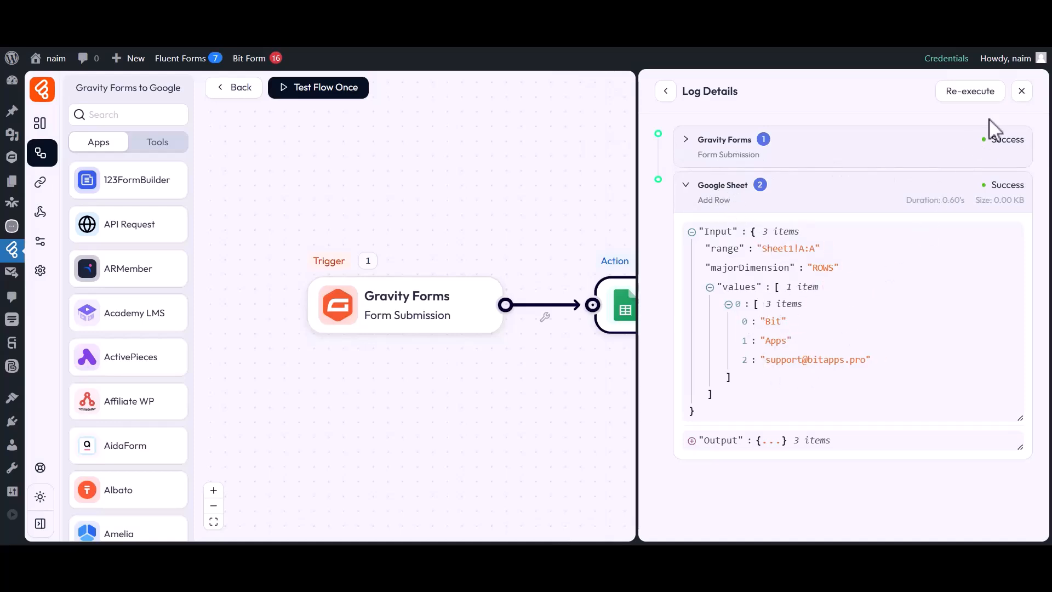
{"action": "left_click", "coordinate": [1022, 91]}
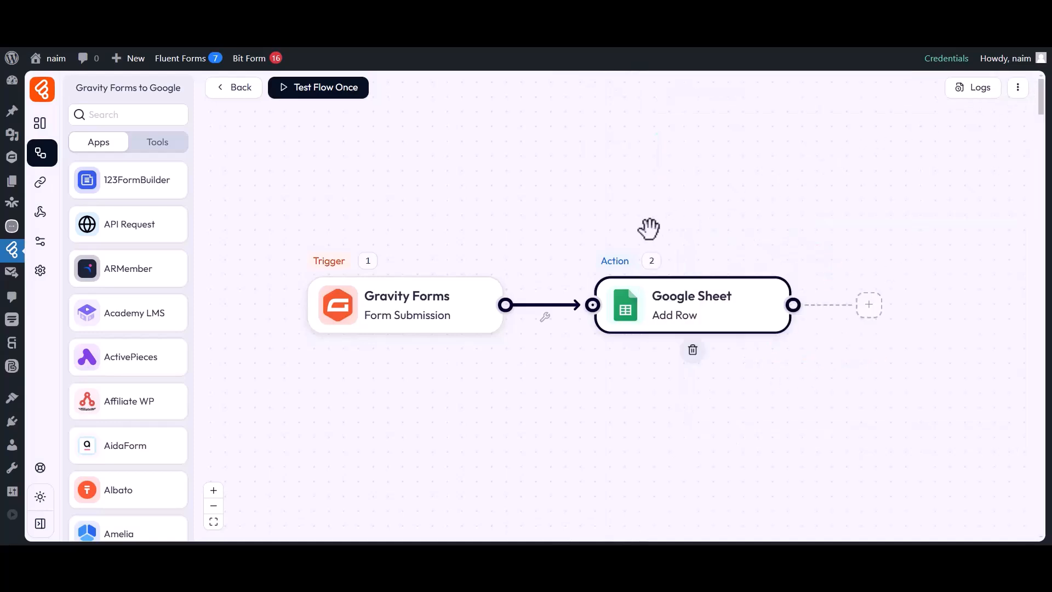